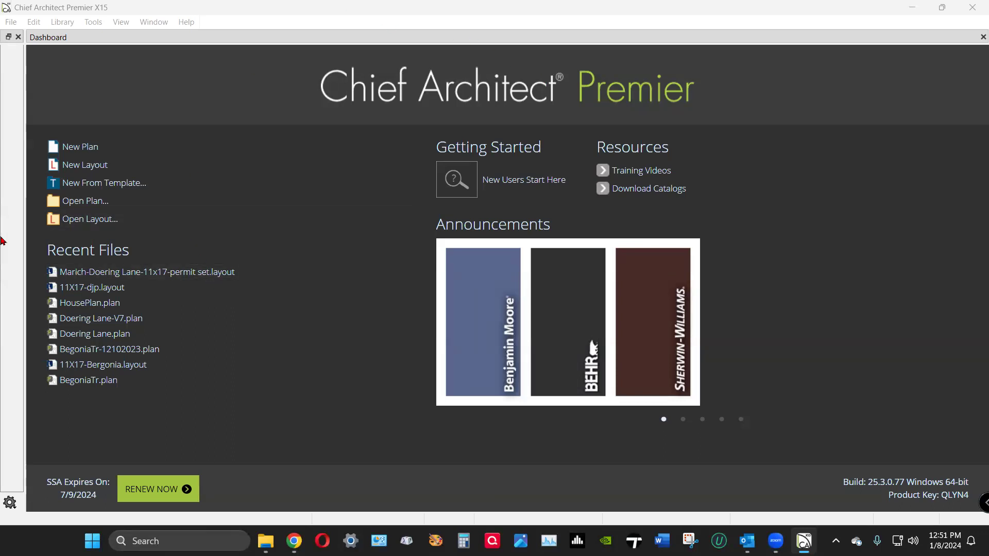
Open the 11X17-djp.layout file from the Templates folder, looking through the Imperial Layouts border templates first
click(90, 220)
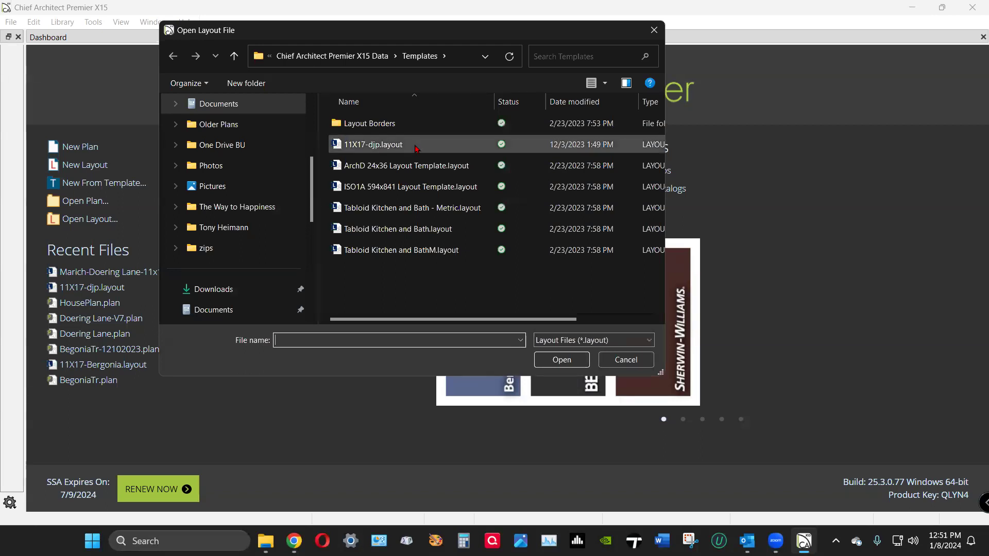
double_click(404, 126)
double_click(391, 123)
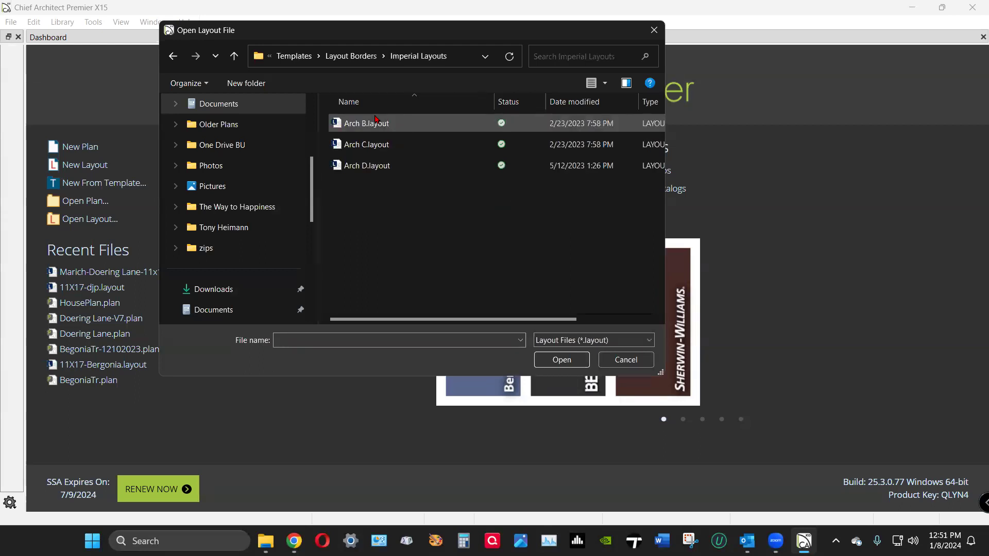
click(236, 56)
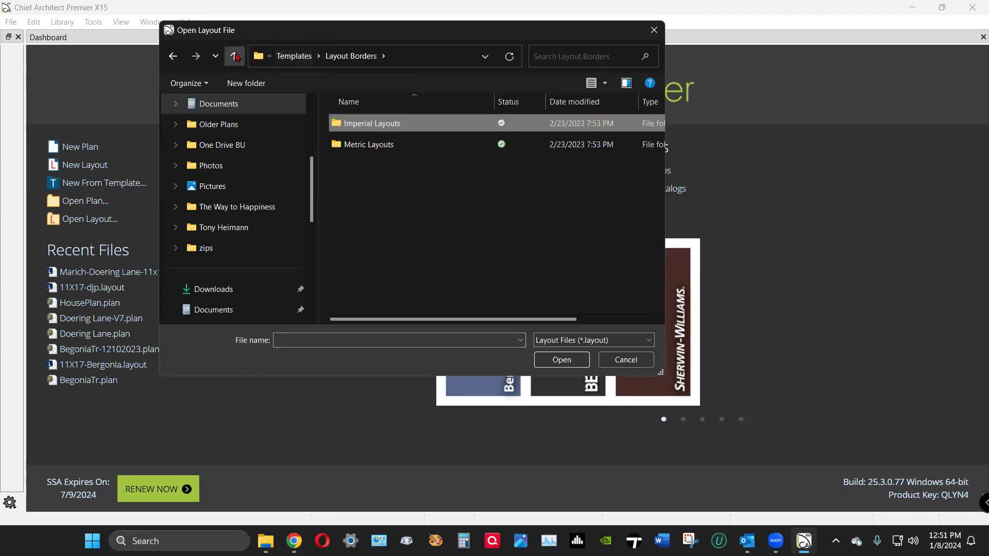
click(236, 56)
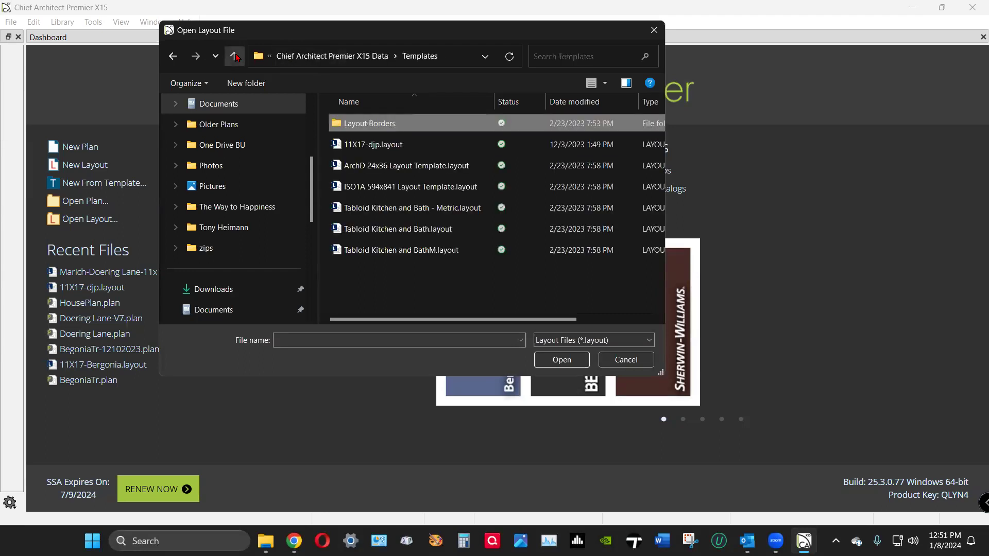
click(380, 149)
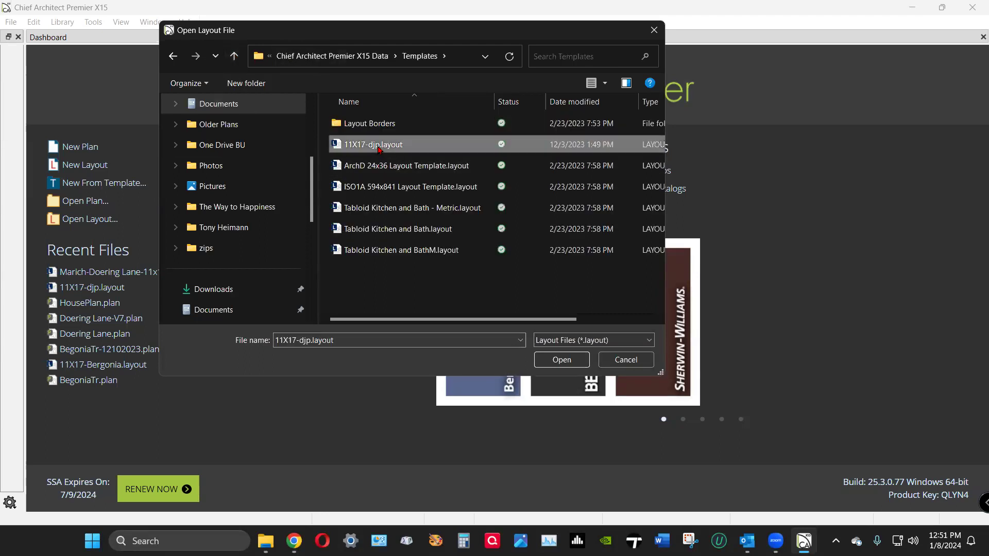
click(561, 361)
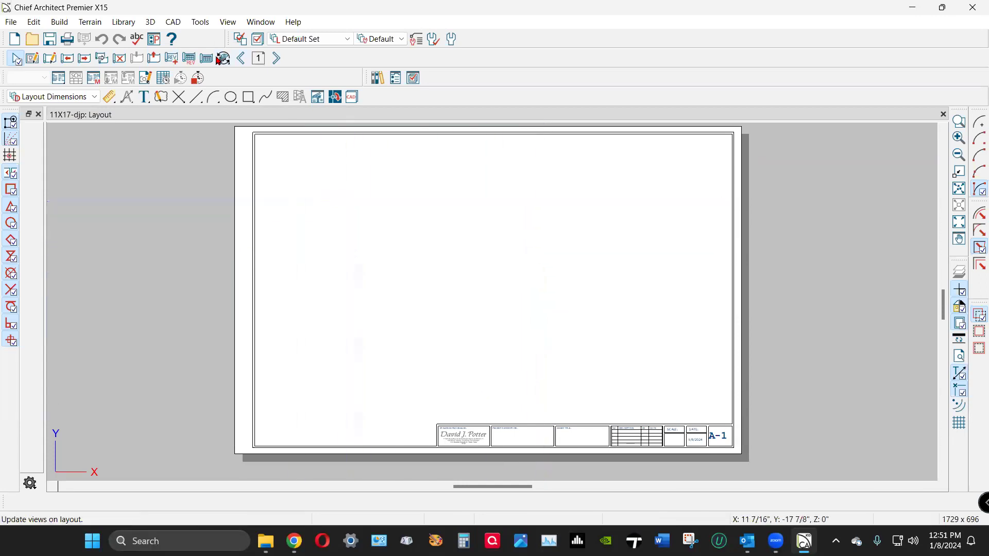
Measure the width of the layout sheet along its upper edge with the Tape Measure
click(110, 97)
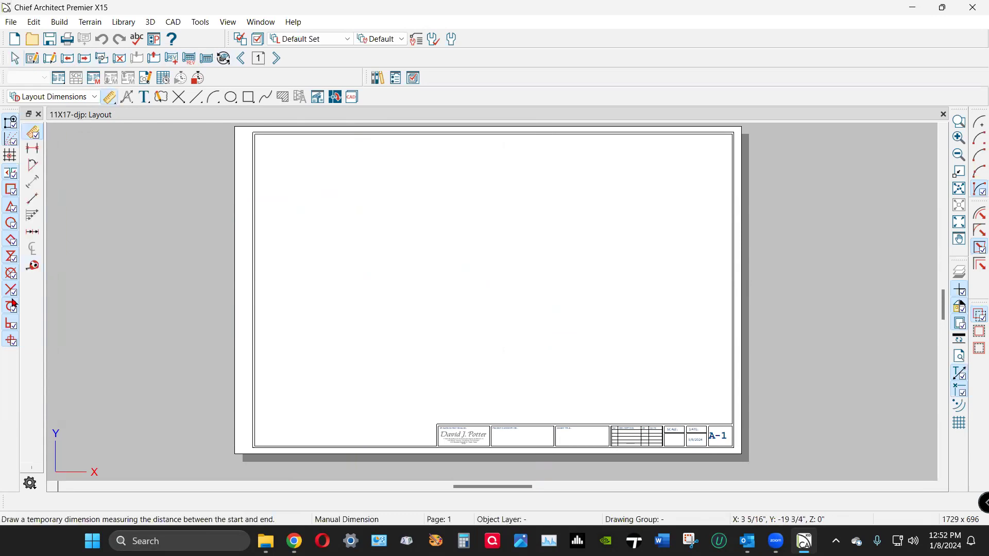
click(33, 266)
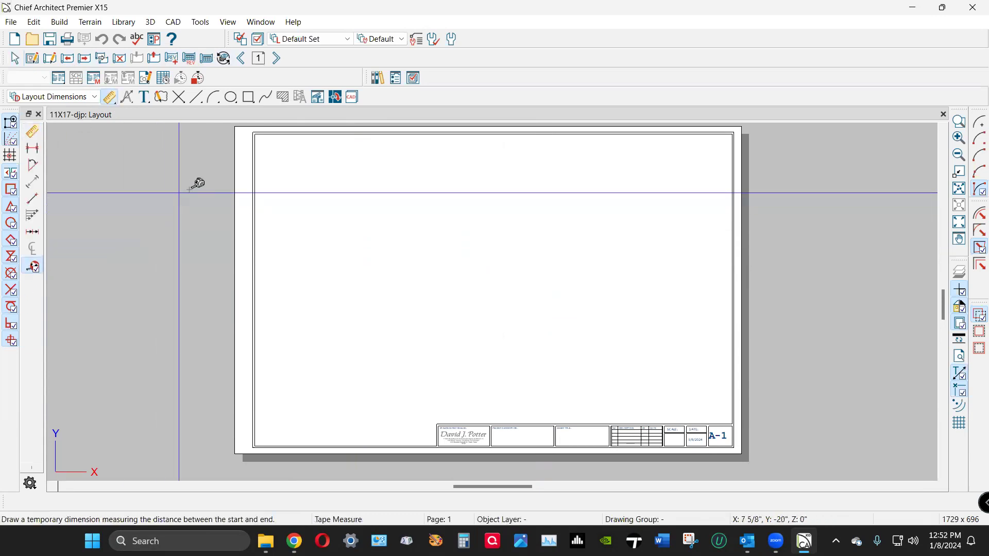
drag(236, 127, 742, 127)
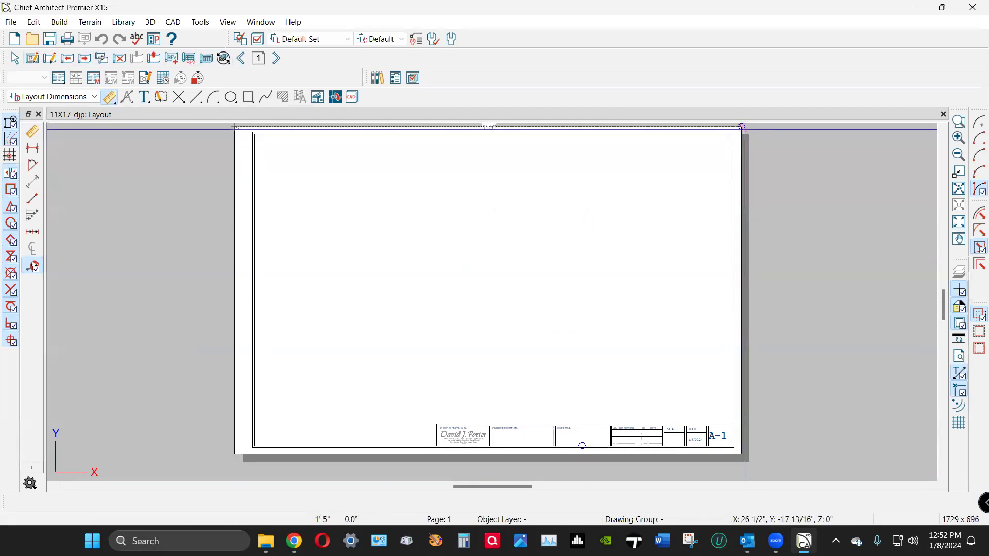
drag(742, 127, 742, 126)
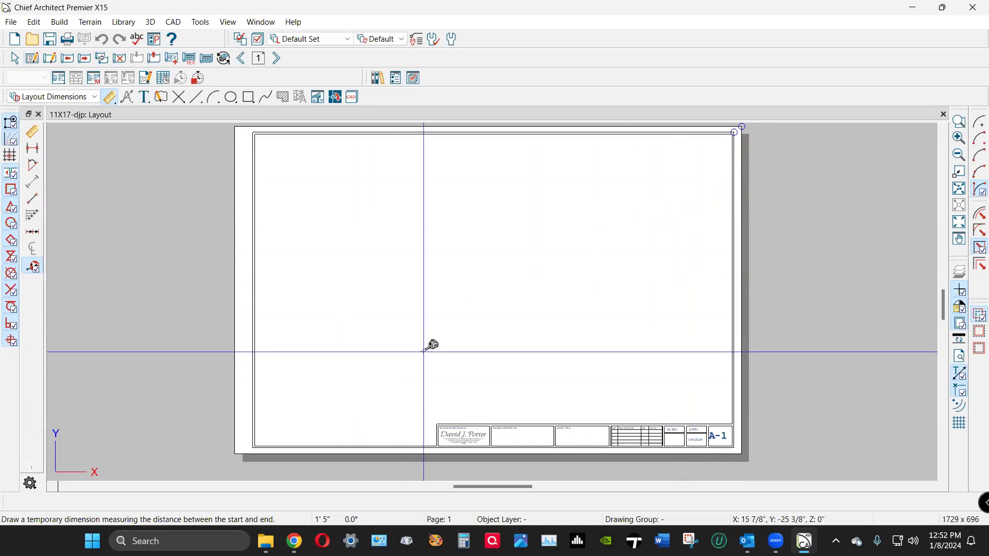
Save a copy of the layout in the Templates folder as Letter-djp.layout
scroll(436, 353, down, 2)
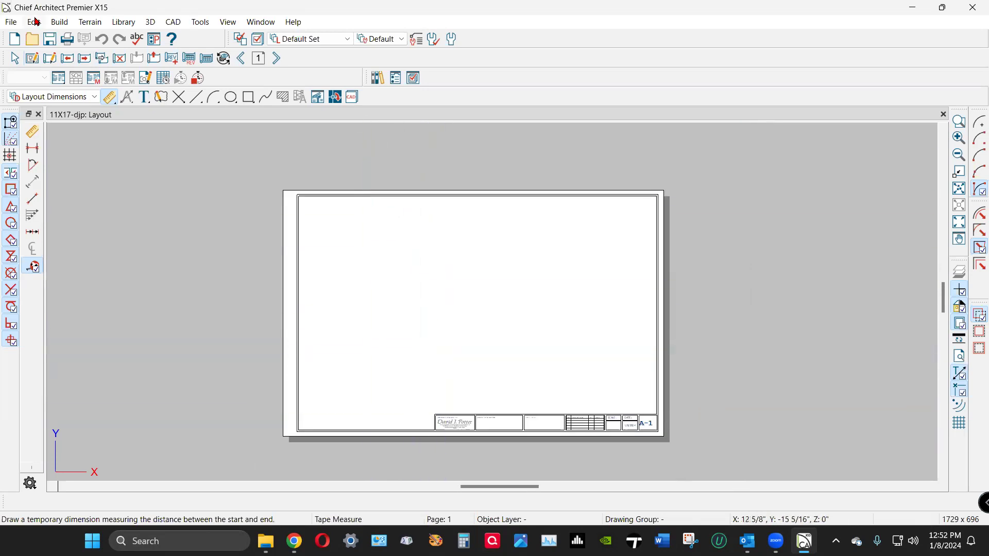
click(11, 23)
mouse_move(38, 95)
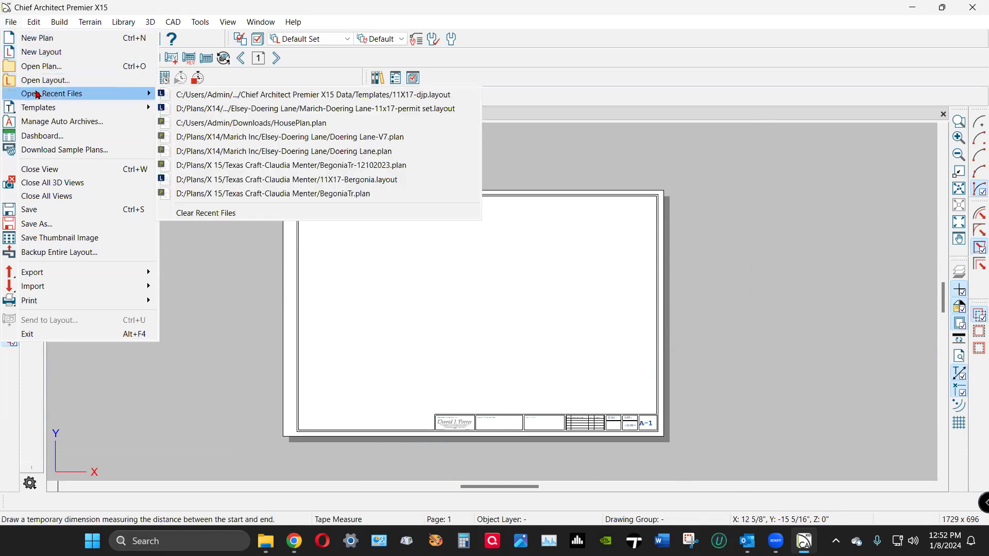
click(60, 224)
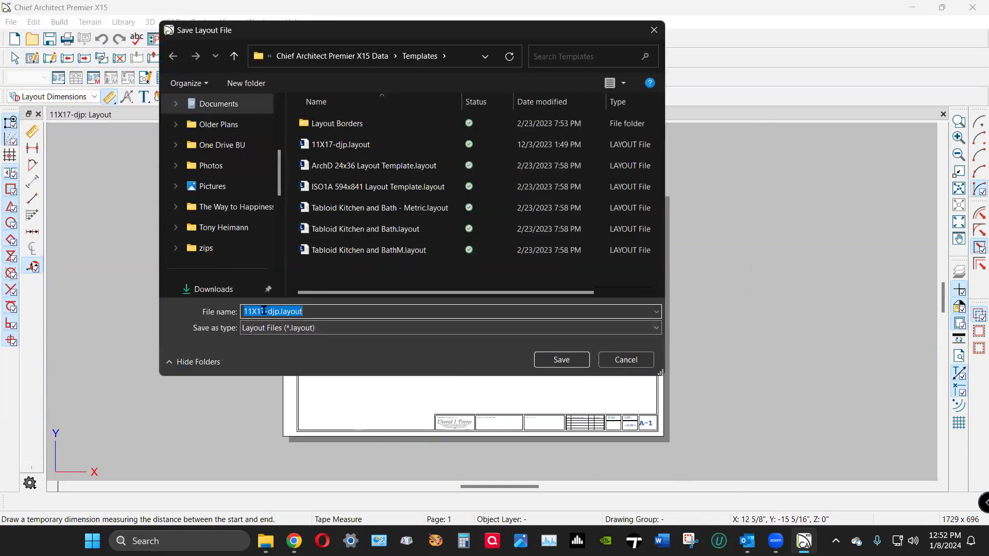
click(264, 311)
double_click(264, 311)
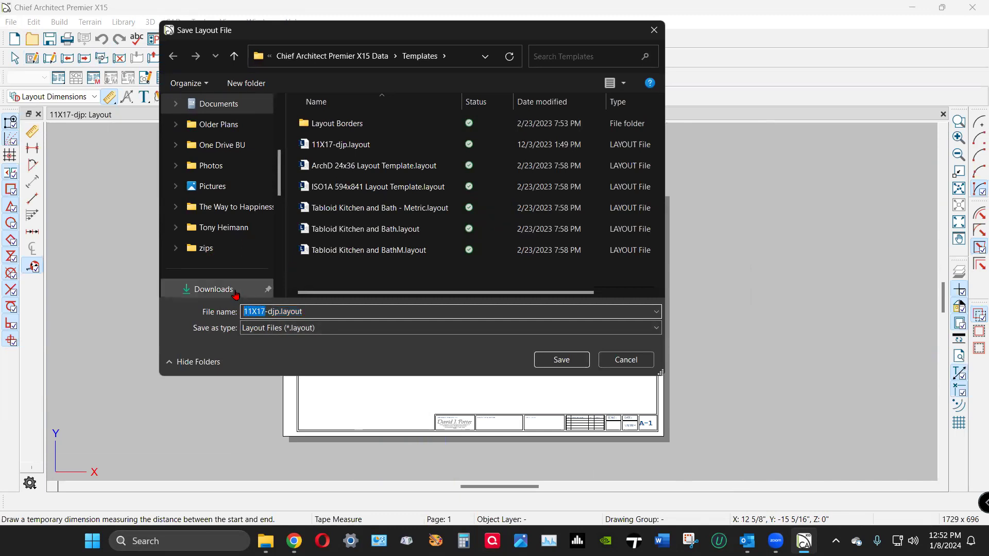
text(Letter)
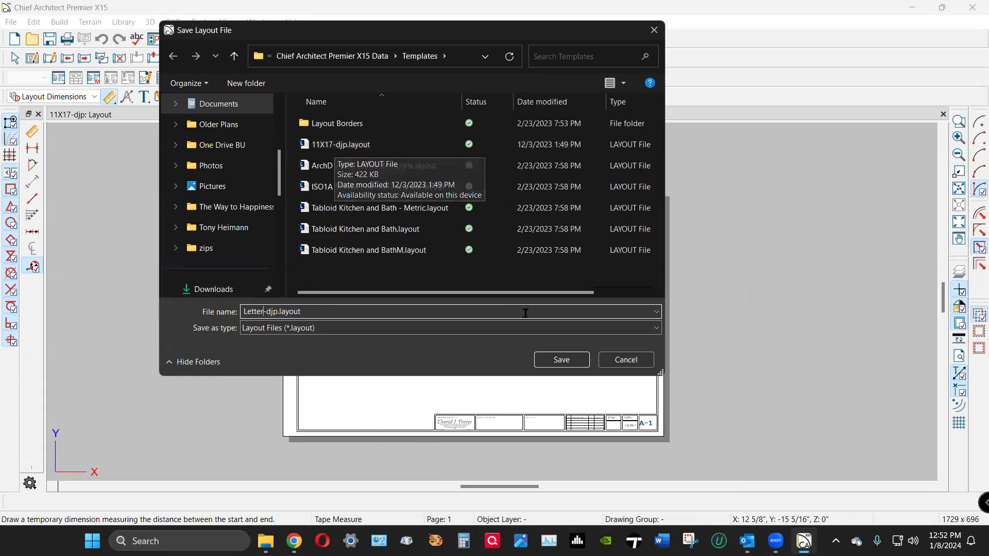
click(558, 357)
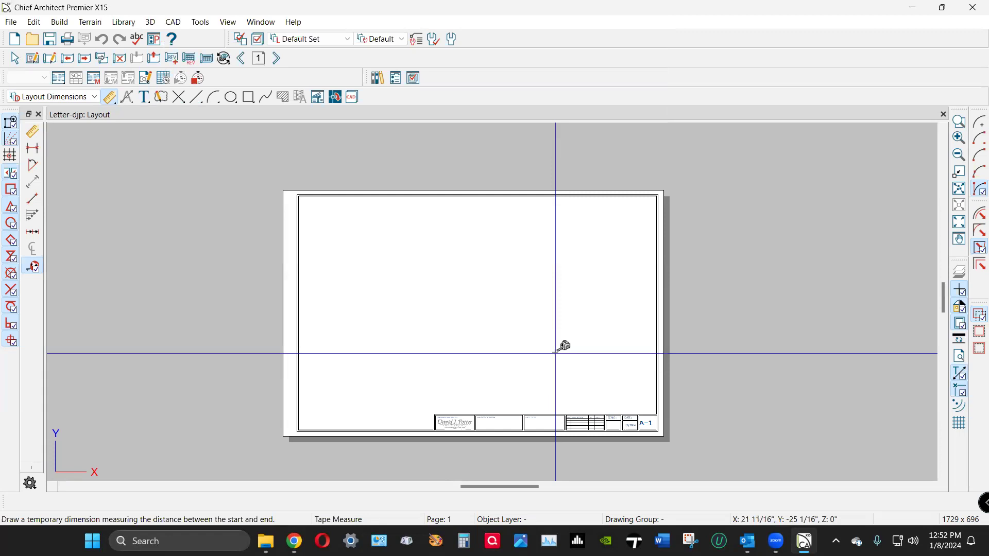
Switch the layout to page 0 and check that the title block's logo picture can be selected there
click(15, 58)
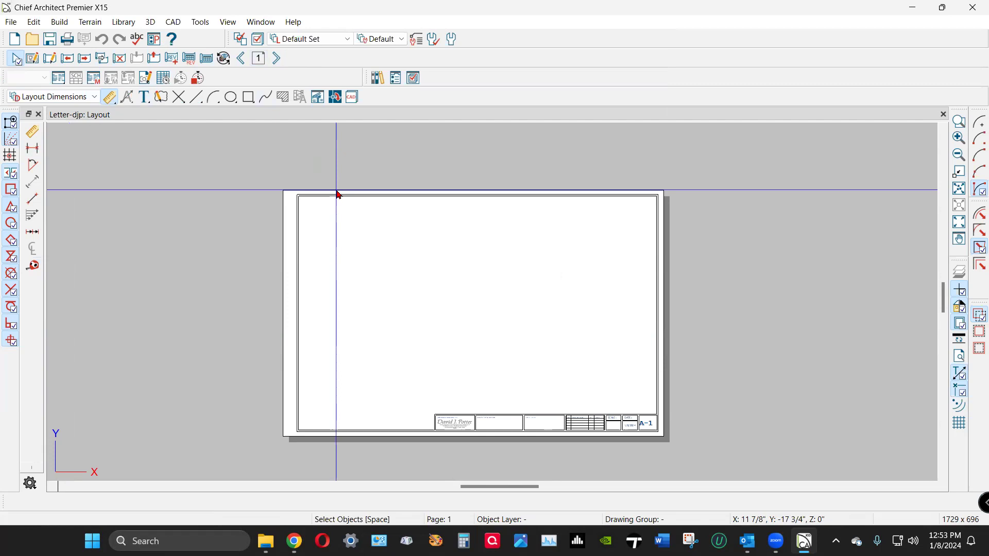
click(240, 57)
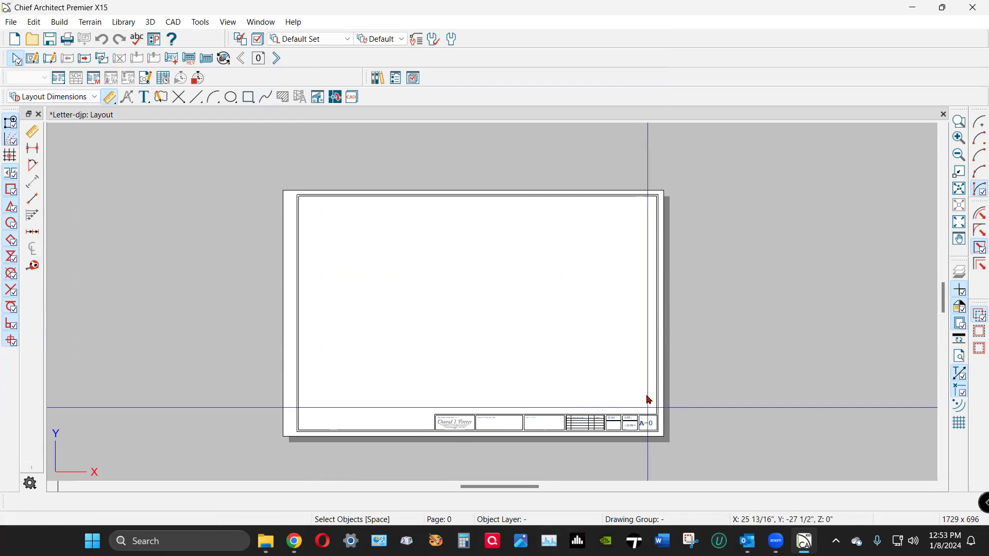
drag(402, 418, 422, 423)
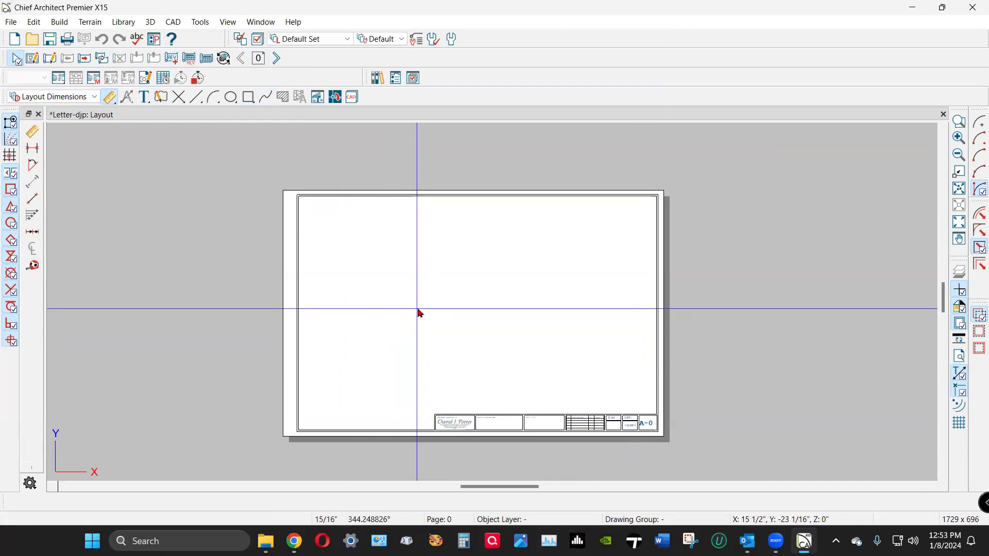
click(467, 426)
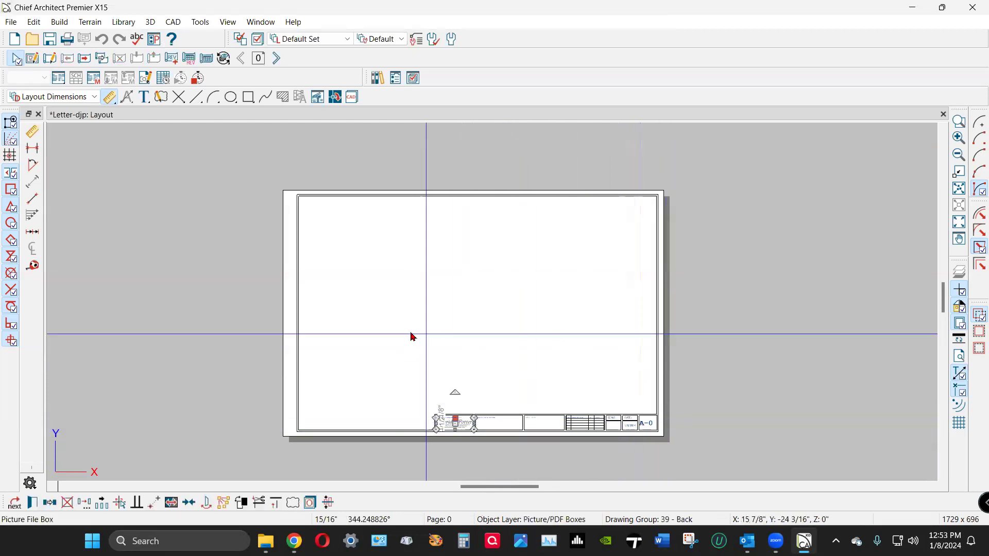
click(414, 334)
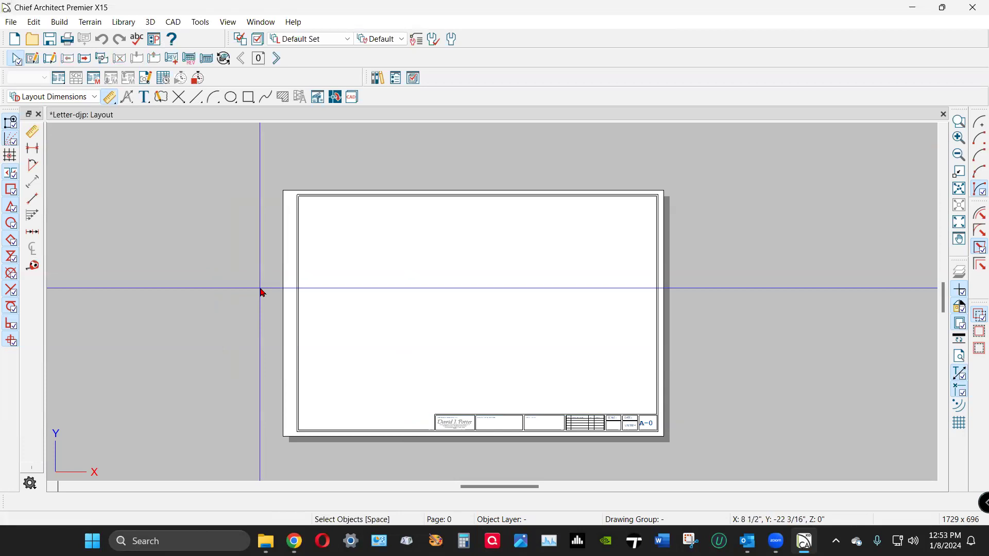
Move the sheet boundary about 2' off to the right, clear of the border and title block
scroll(261, 293, down, 3)
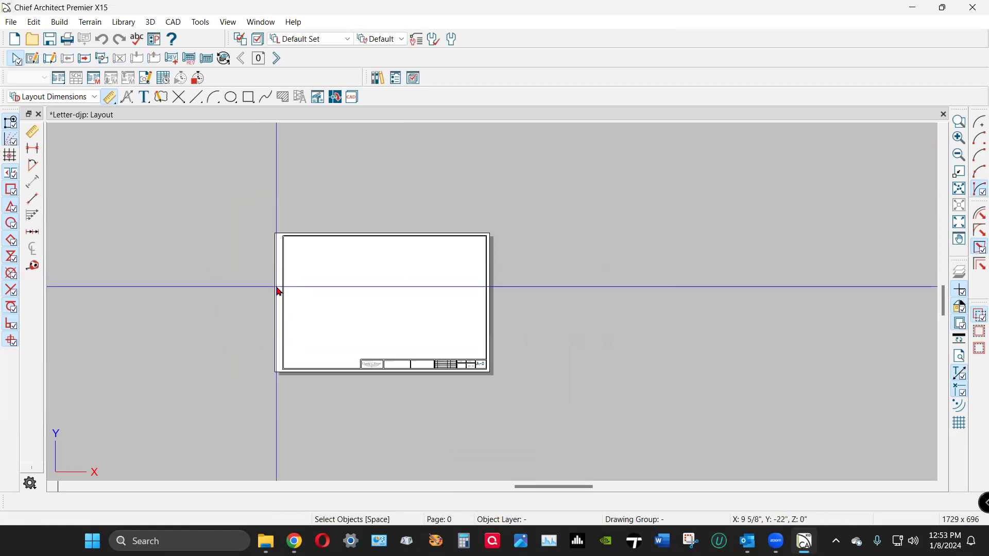
click(277, 292)
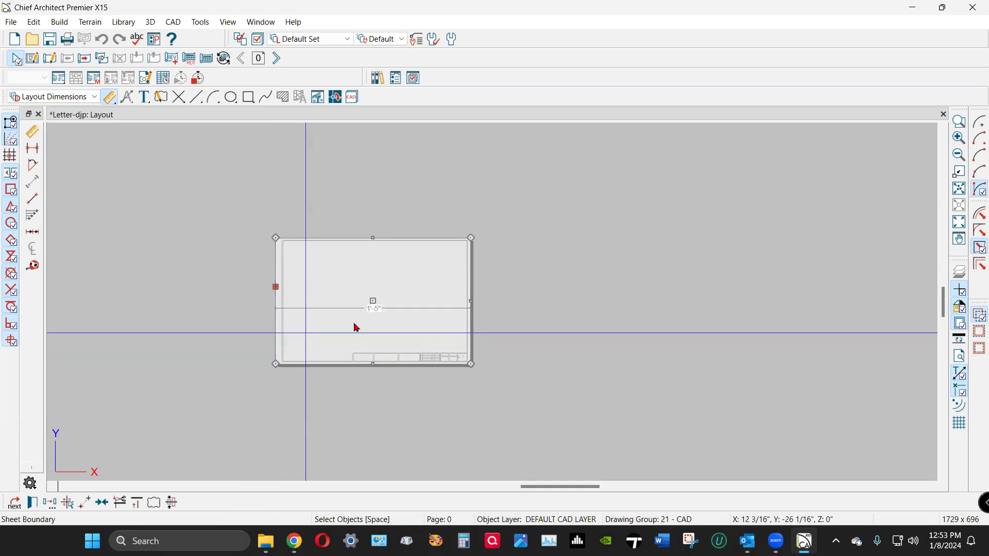
drag(372, 305, 651, 344)
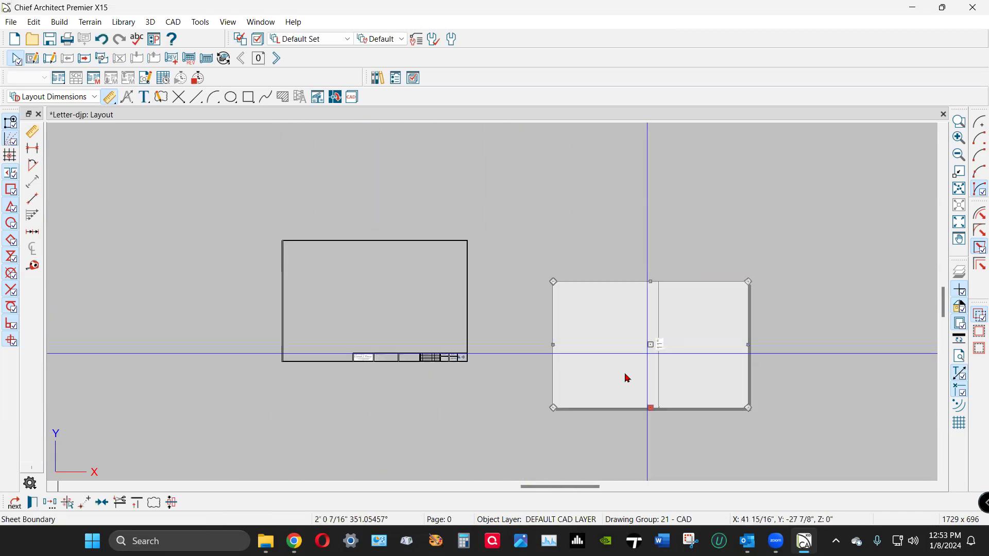
click(530, 406)
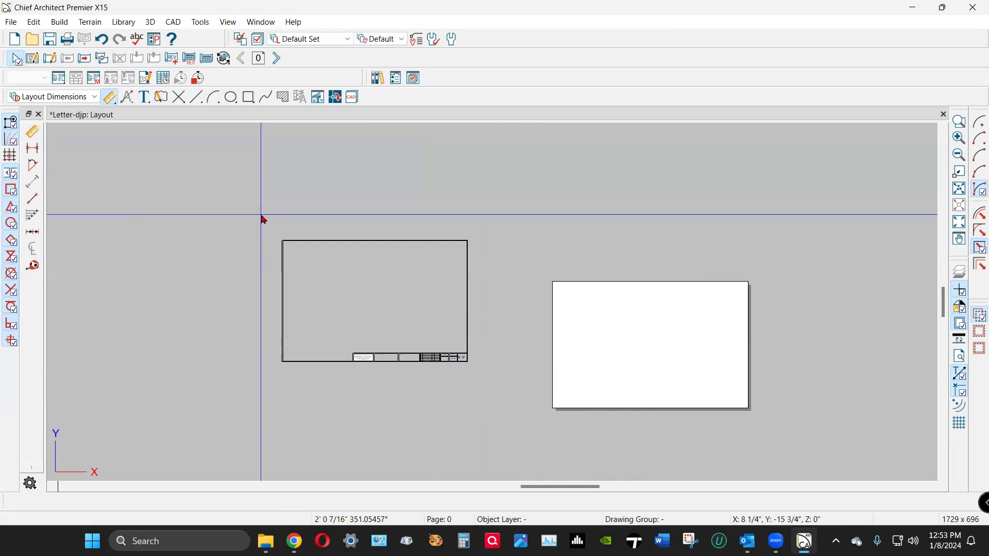
Select all the border and title block objects and combine them into one CAD block
drag(261, 215, 499, 380)
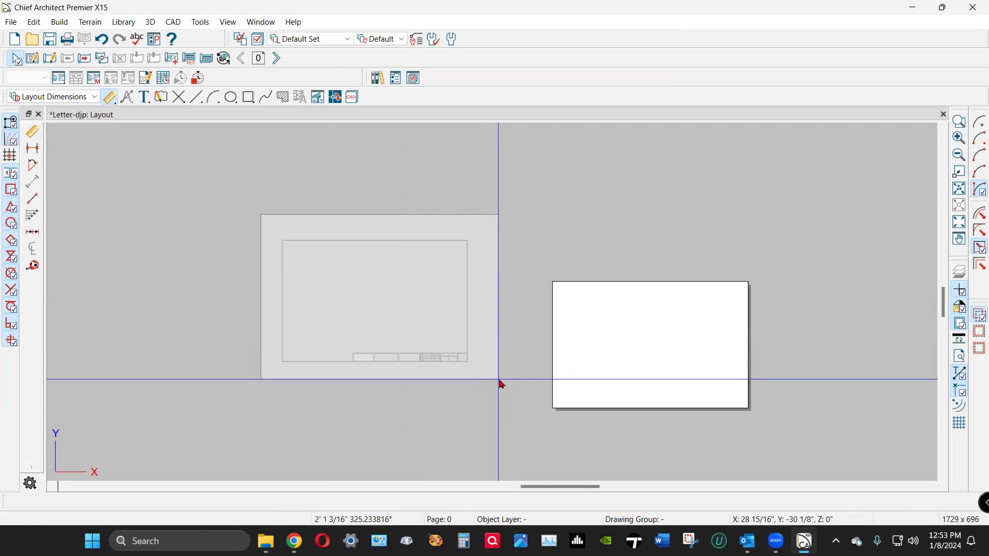
drag(499, 380, 498, 380)
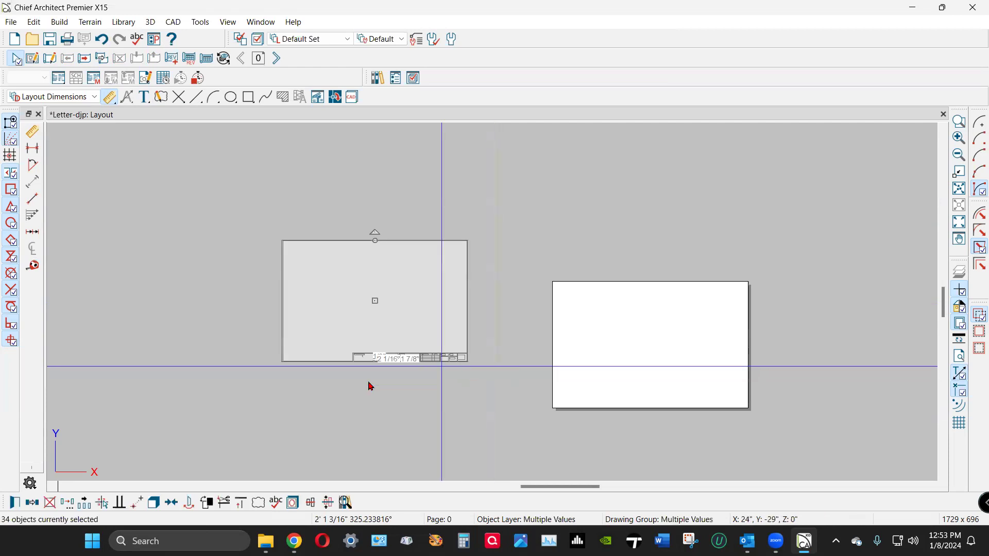
click(155, 503)
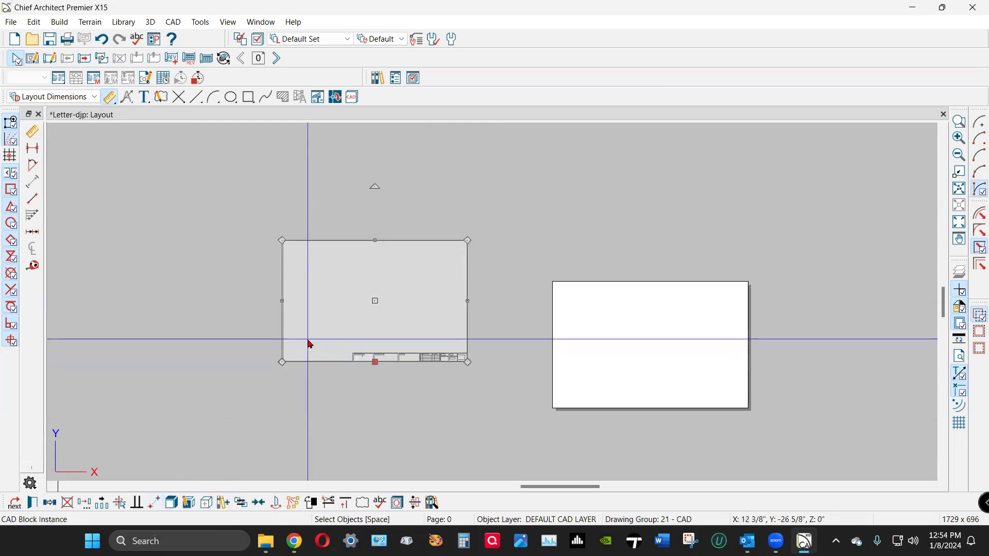
Move the sheet boundary back so it sits behind the border and title block
click(625, 343)
click(666, 283)
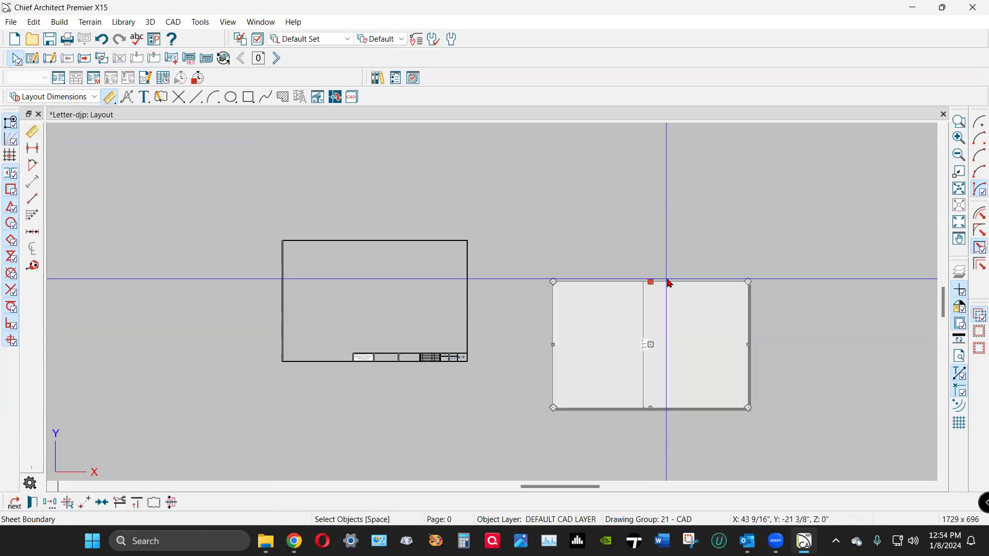
drag(649, 345, 373, 301)
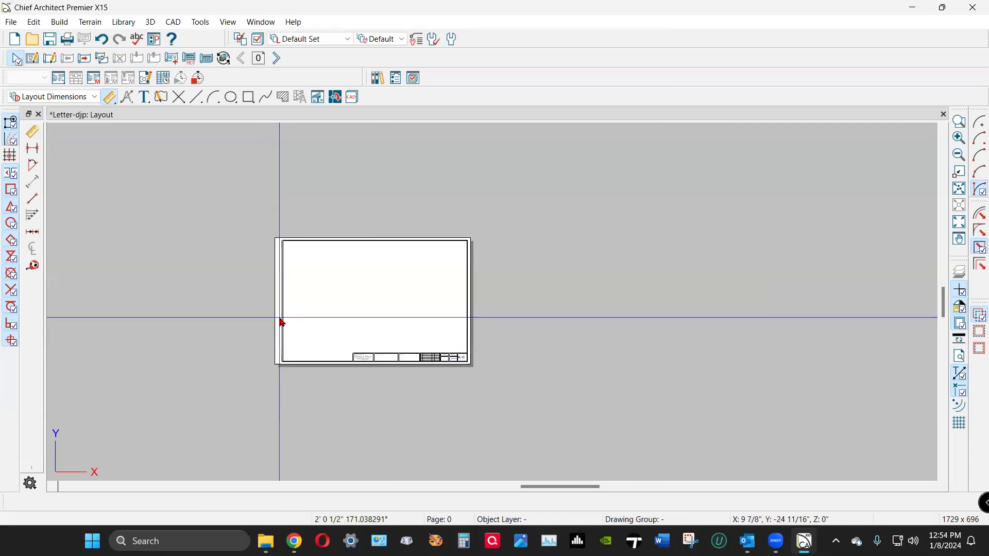
Set the drawing sheet size to Letter (8½" x 11") in the Drawing Sheet Setup
scroll(281, 322, up, 3)
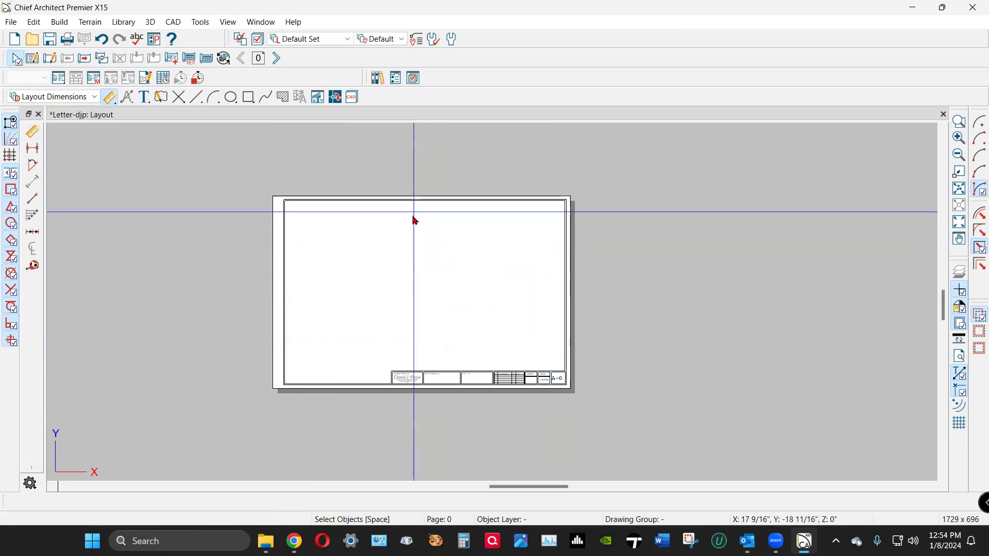
scroll(415, 215, up, 1)
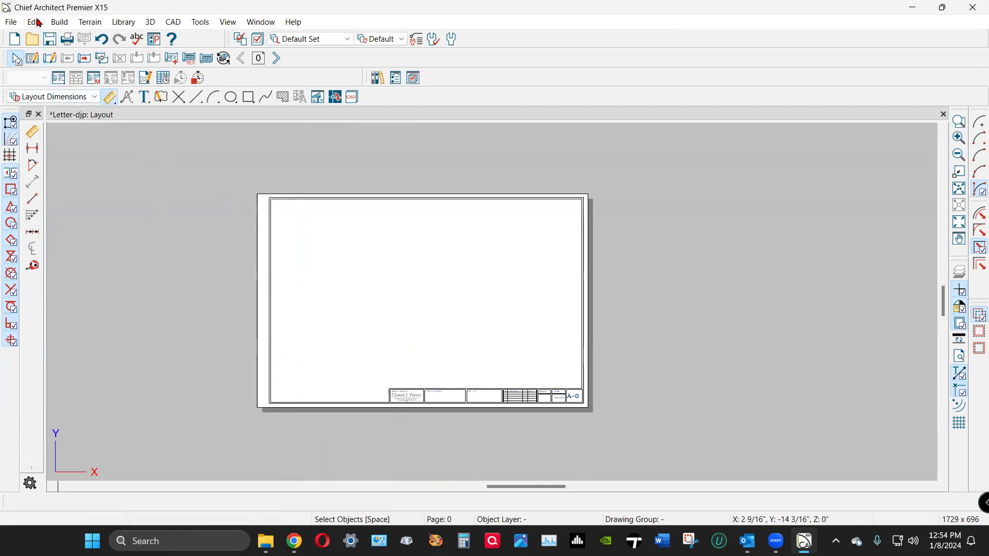
click(16, 22)
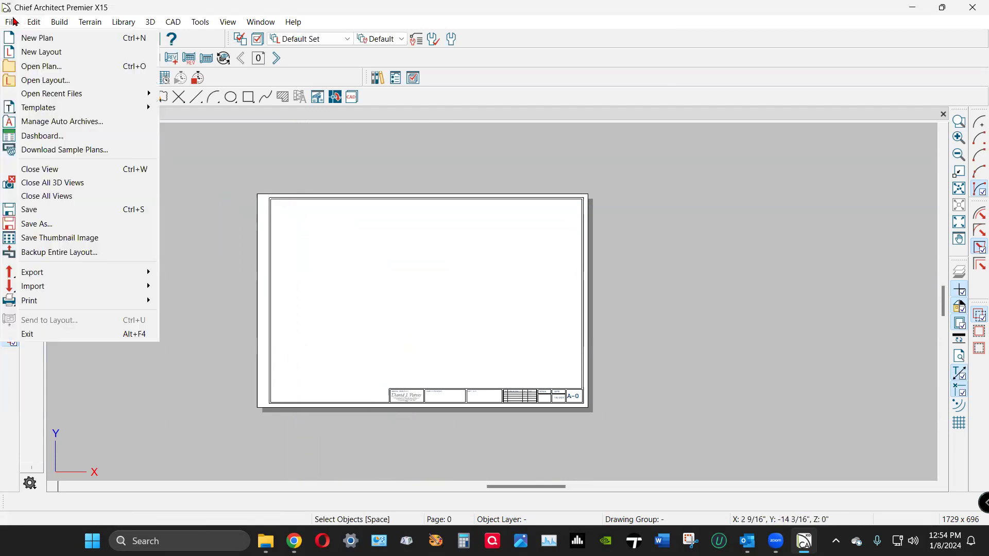
mouse_move(74, 303)
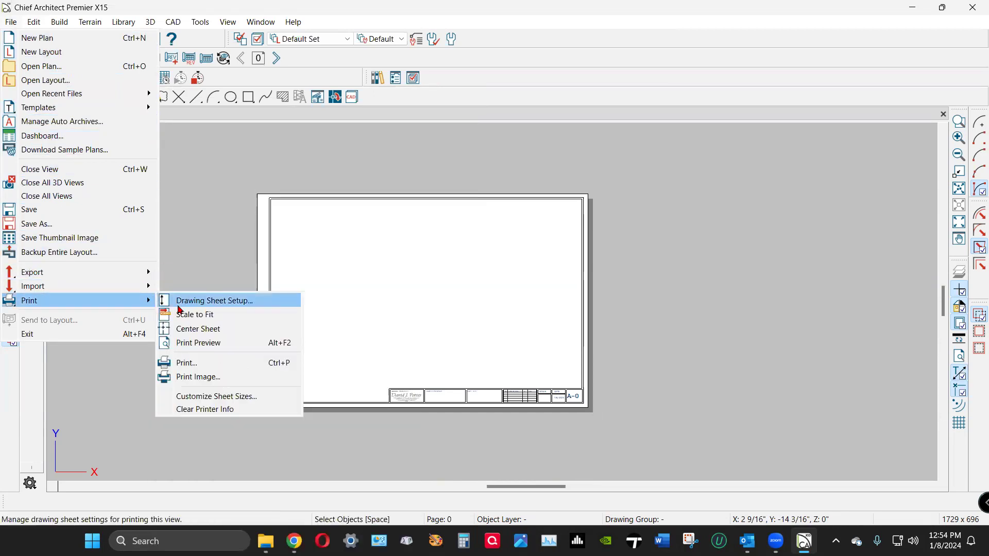
click(217, 303)
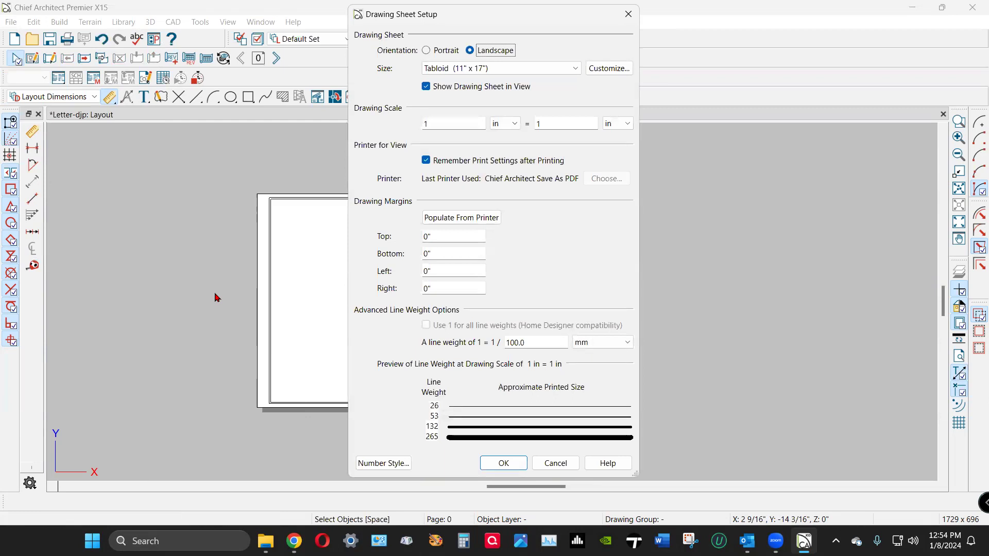
click(472, 70)
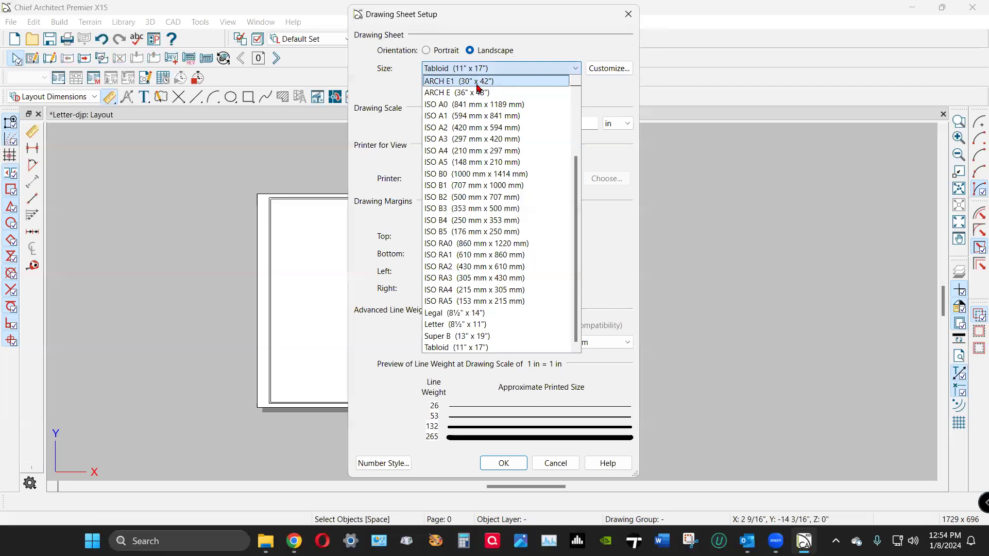
click(475, 324)
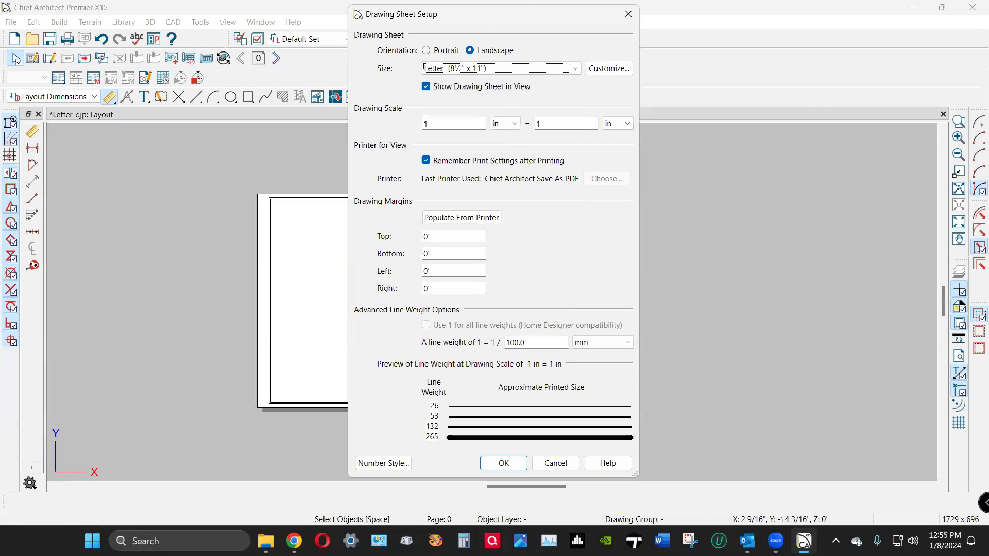
click(504, 463)
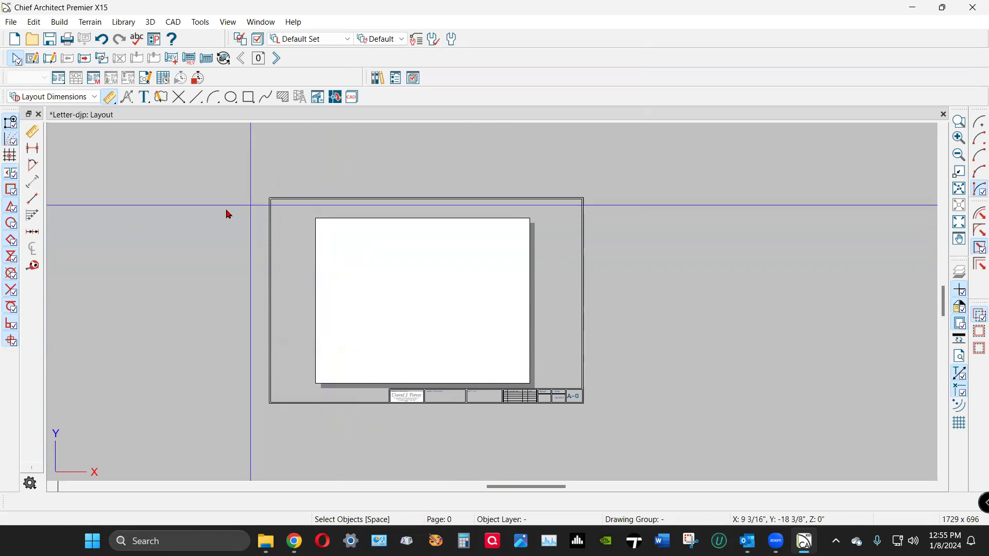
Scale the border and title block CAD block down to about 10 11/16" wide within the sheet, and explode it
click(289, 200)
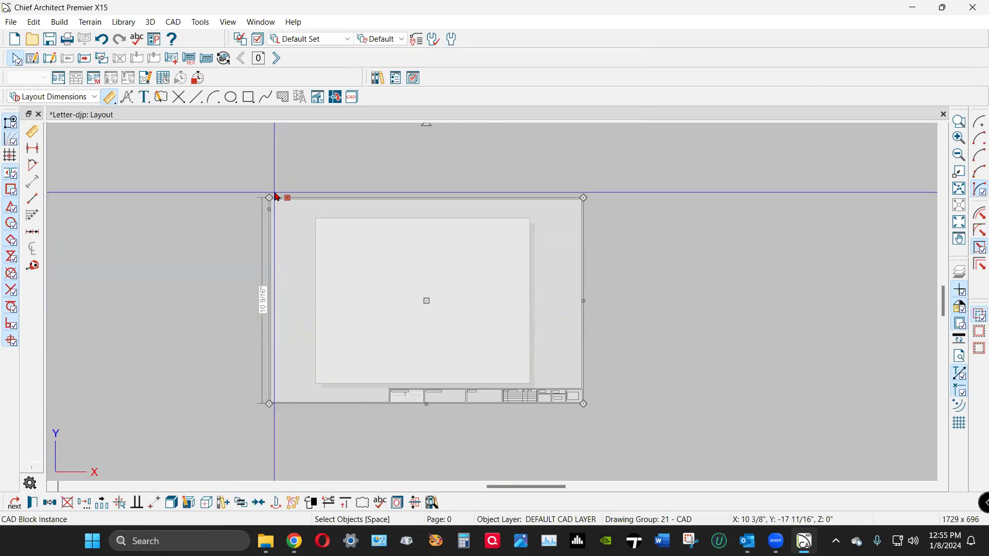
drag(269, 197, 319, 231)
drag(581, 406, 523, 361)
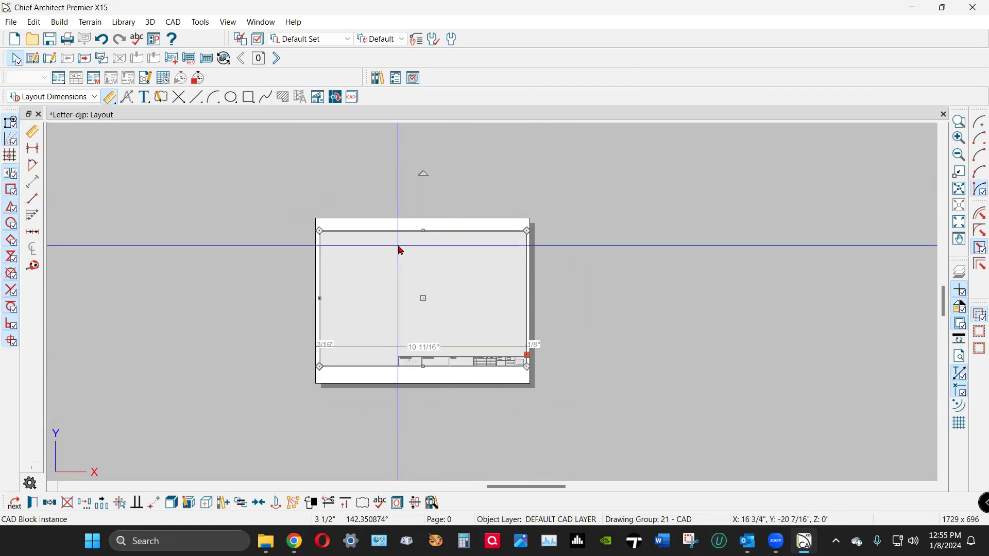
click(176, 508)
key(Escape)
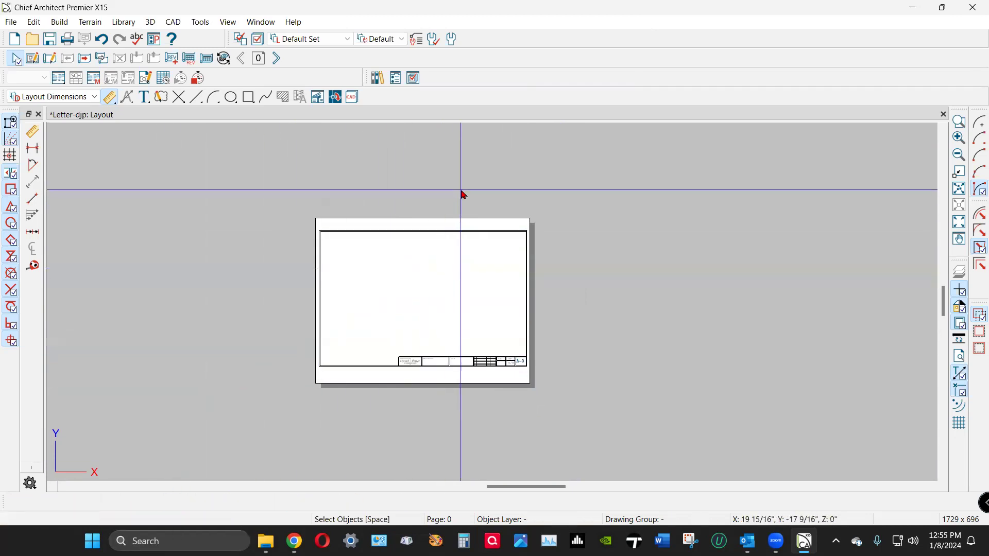
Stretch the outer border's top edge up near the sheet's top edge and set the inner border's top edge 1/16" below it
scroll(456, 211, up, 5)
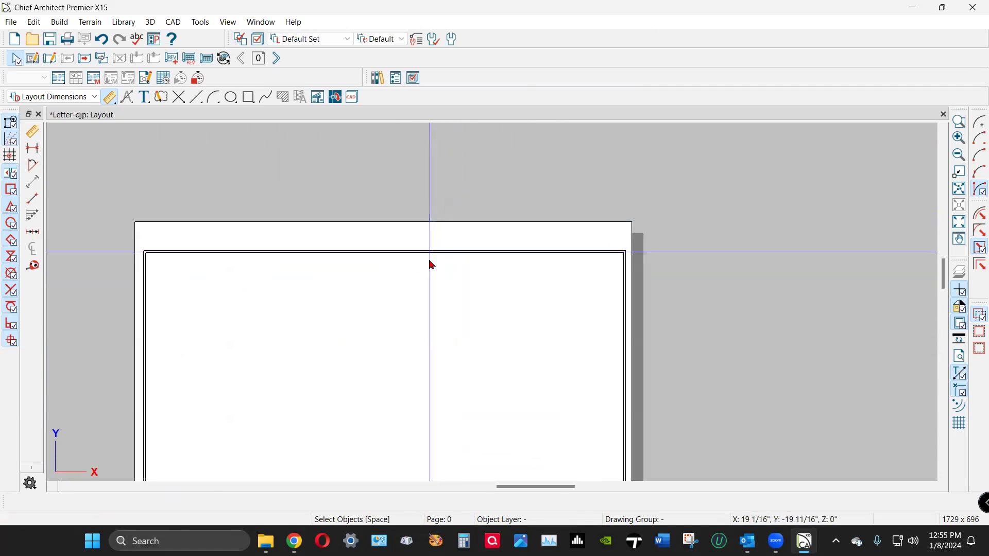
click(434, 249)
drag(433, 249, 432, 226)
click(437, 252)
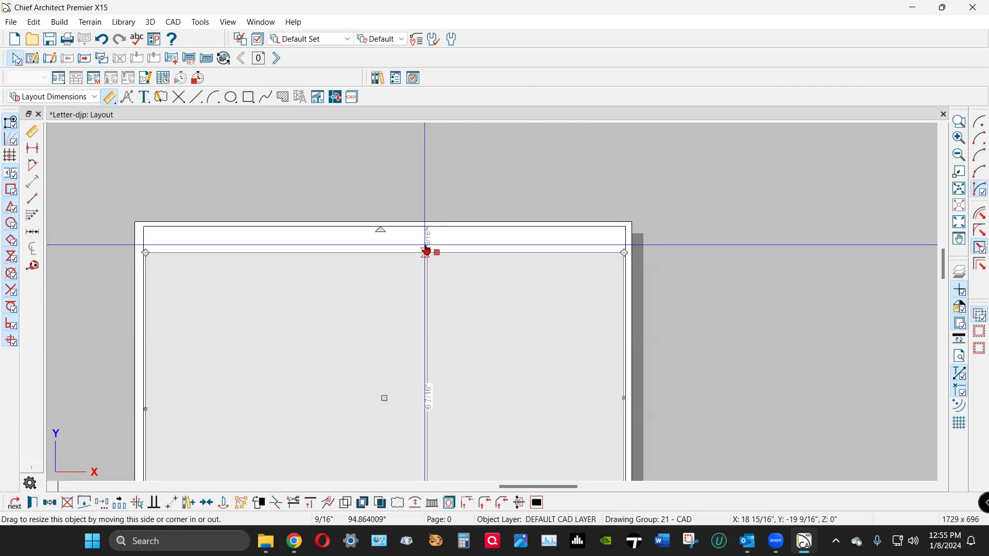
click(426, 249)
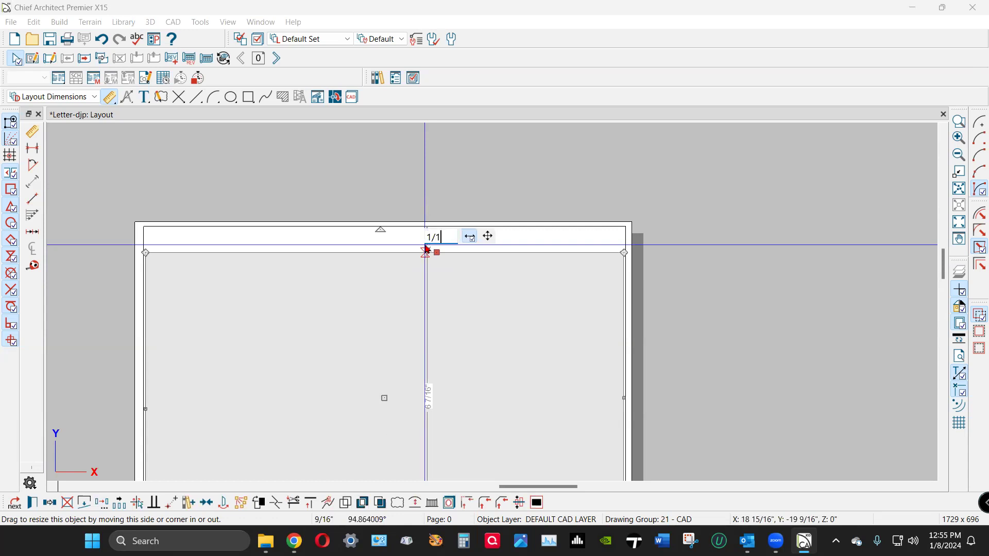
key(Return)
scroll(418, 193, down, 4)
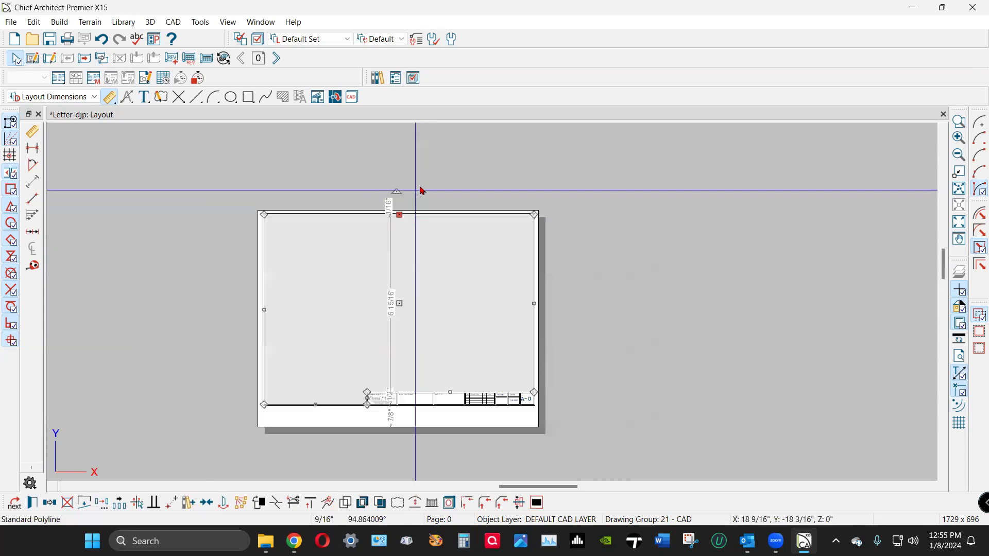
click(417, 190)
Stretch the outer border's bottom edge down near the bottom edge of the sheet
scroll(405, 397, up, 3)
scroll(401, 384, up, 1)
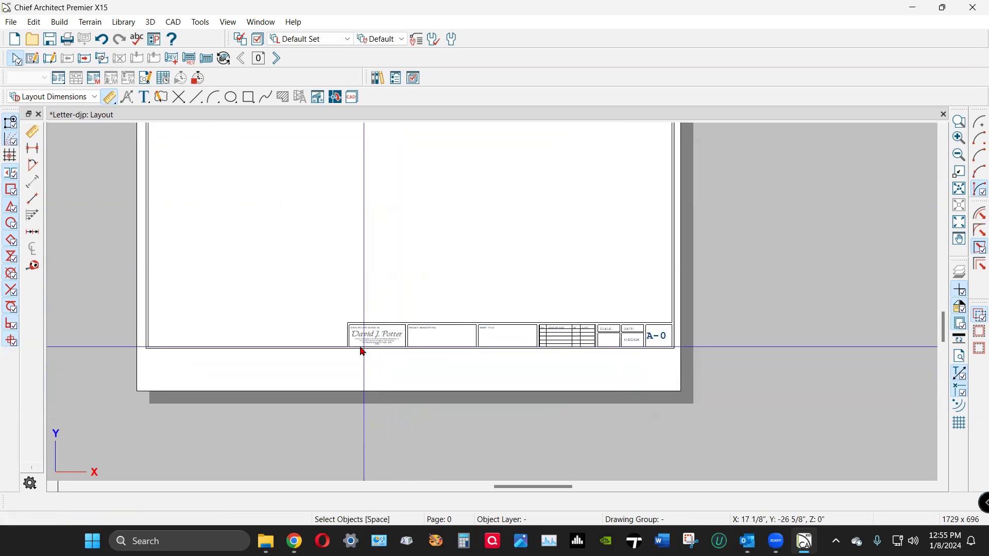
click(329, 348)
drag(329, 348, 341, 393)
click(342, 384)
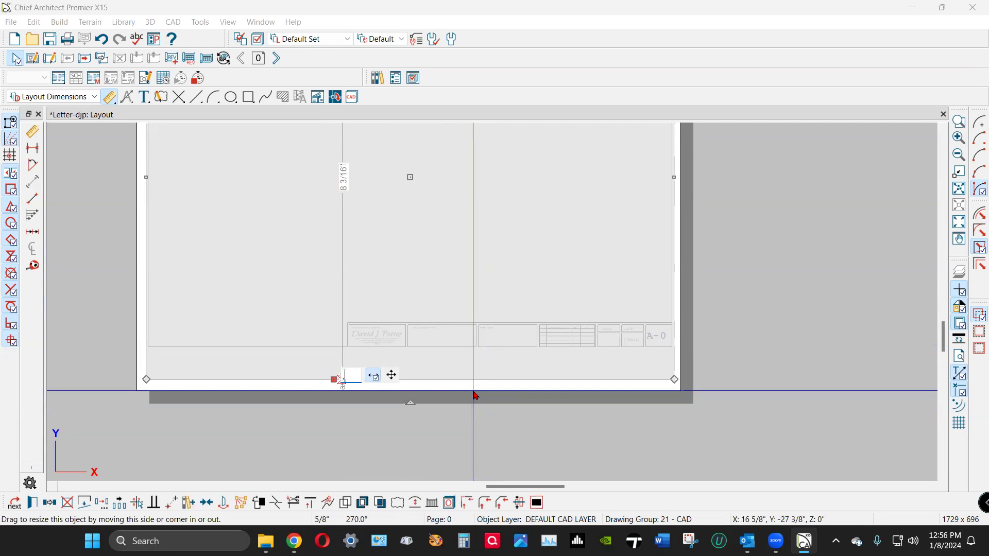
key(Return)
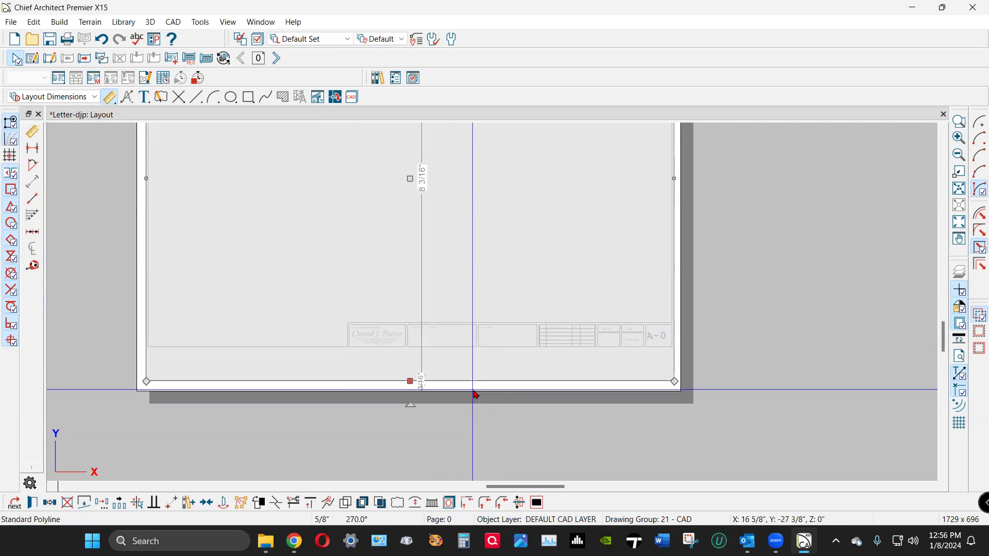
key(Escape)
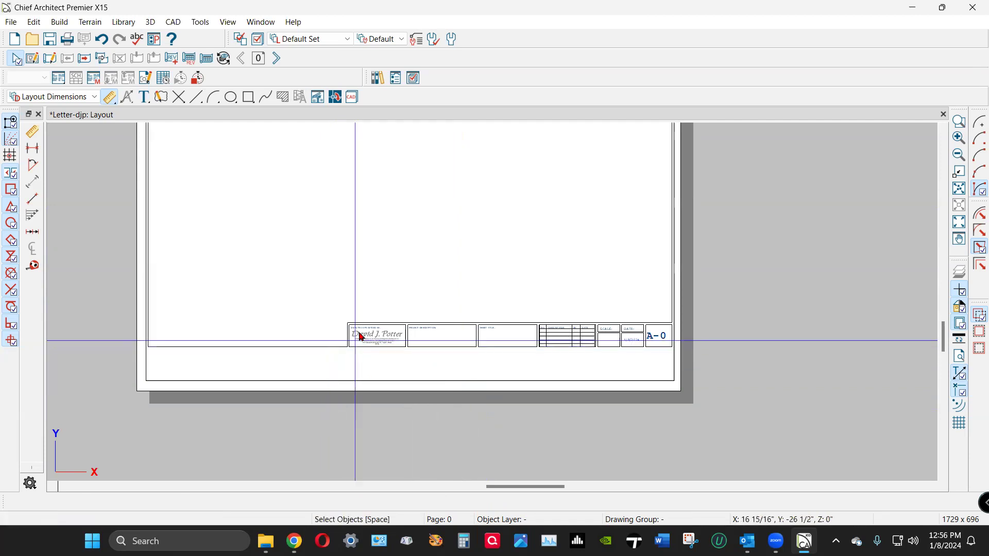
Pull the inner border's notch edges clear of the title block and move all title block objects down about 5/8"
scroll(363, 337, up, 1)
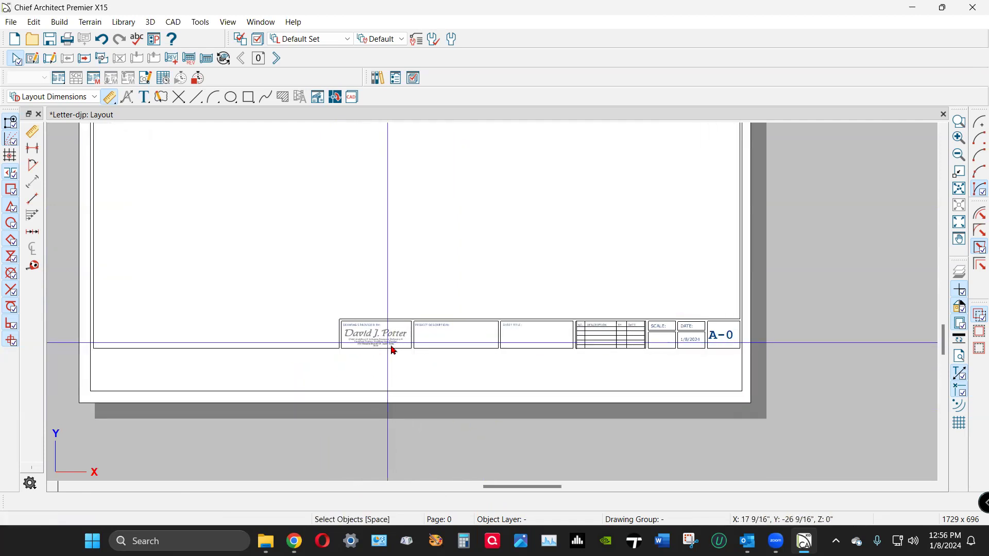
click(309, 348)
drag(329, 345, 741, 363)
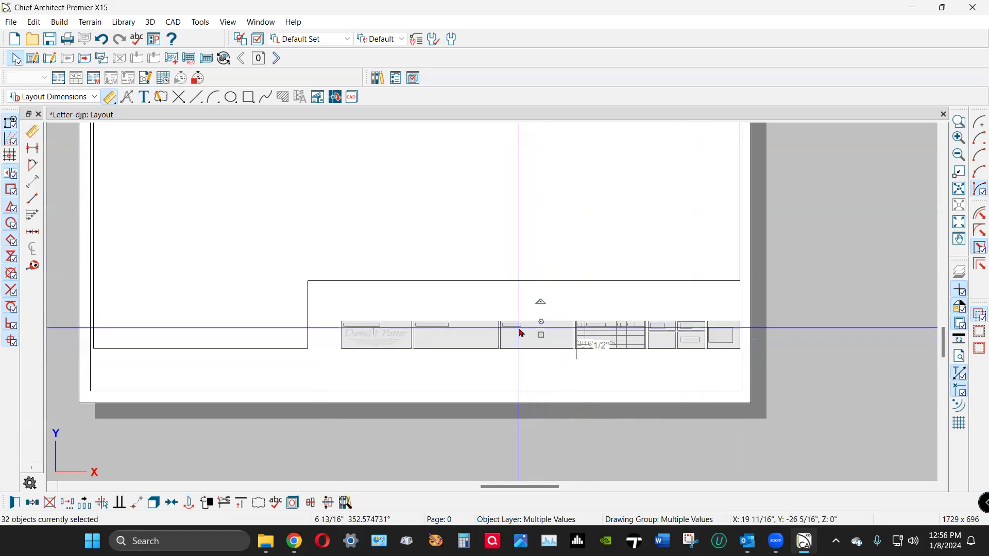
drag(541, 333, 543, 375)
key(Escape)
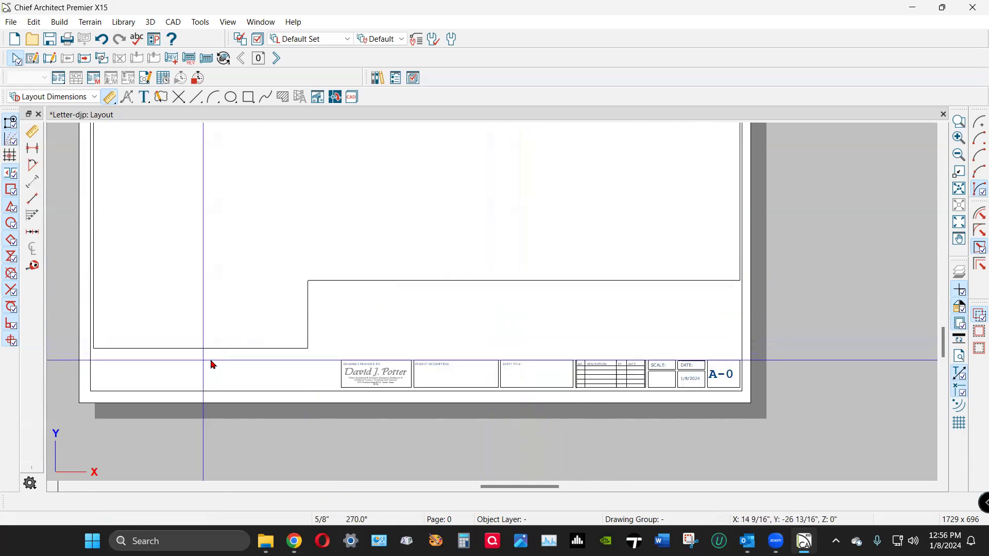
Stretch the inner border's bottom edge beside the title block down about 9/16" toward the outer border
click(268, 349)
drag(268, 347, 277, 382)
scroll(297, 394, up, 3)
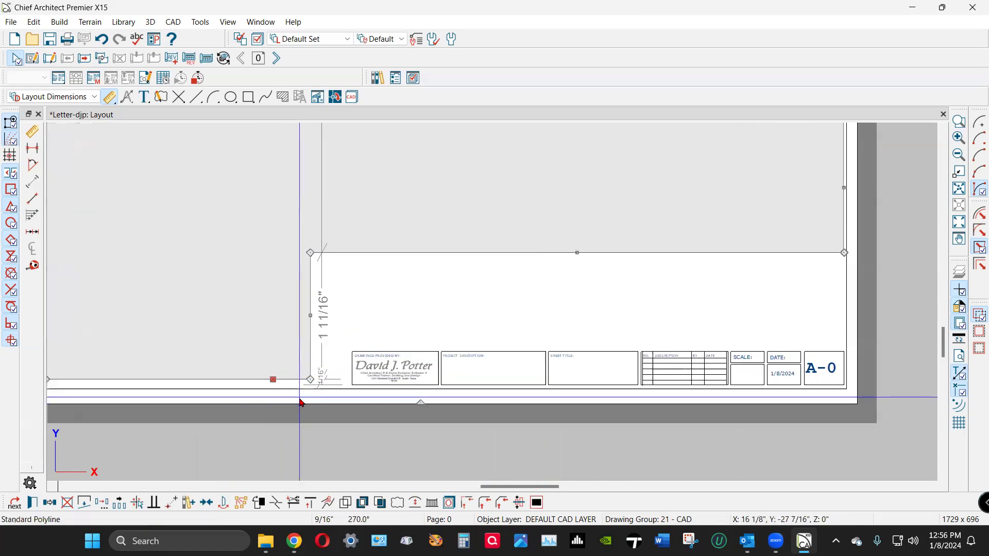
scroll(256, 387, down, 8)
key(Escape)
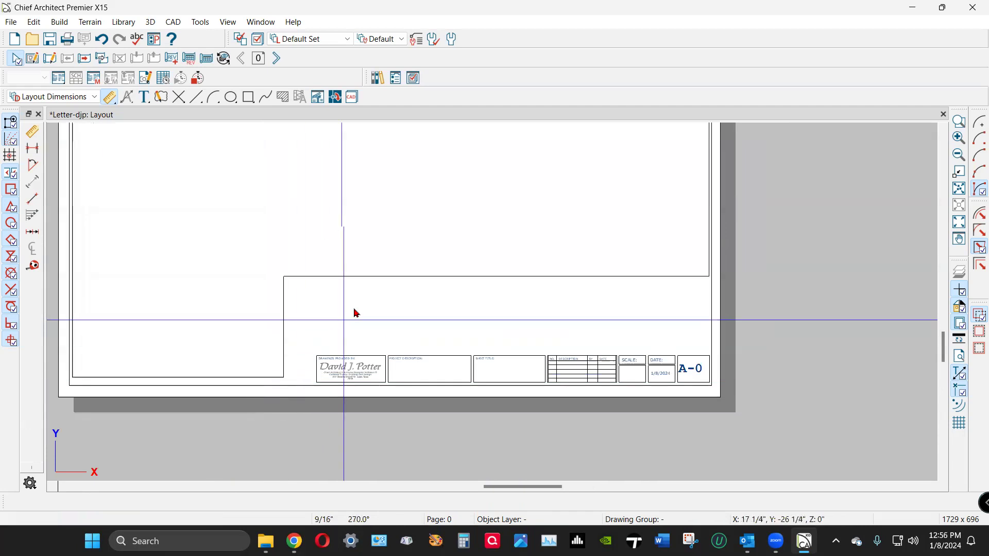
Fit the inner border's notch closely around the title block's top and left side, and lower its bottom edge another 1/16"
click(525, 277)
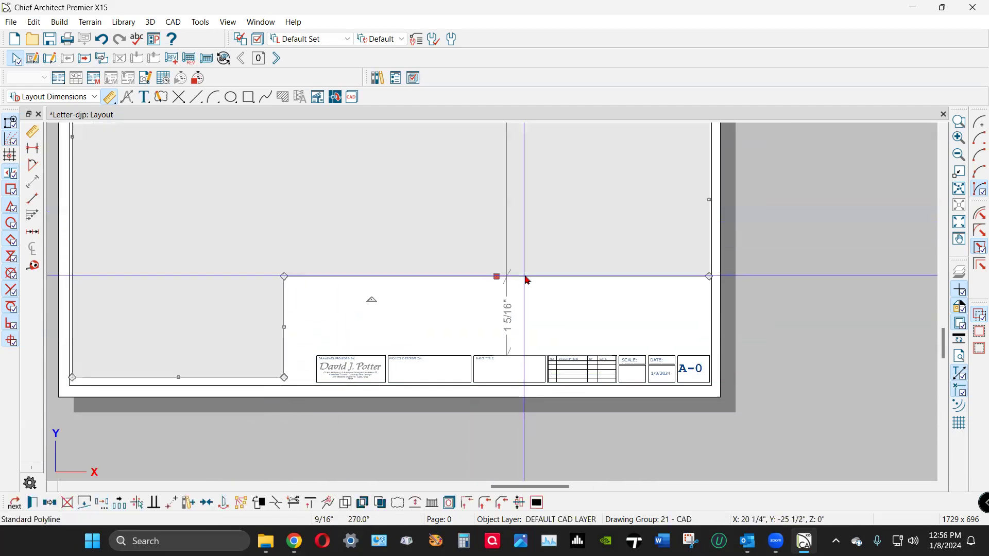
drag(495, 278, 511, 351)
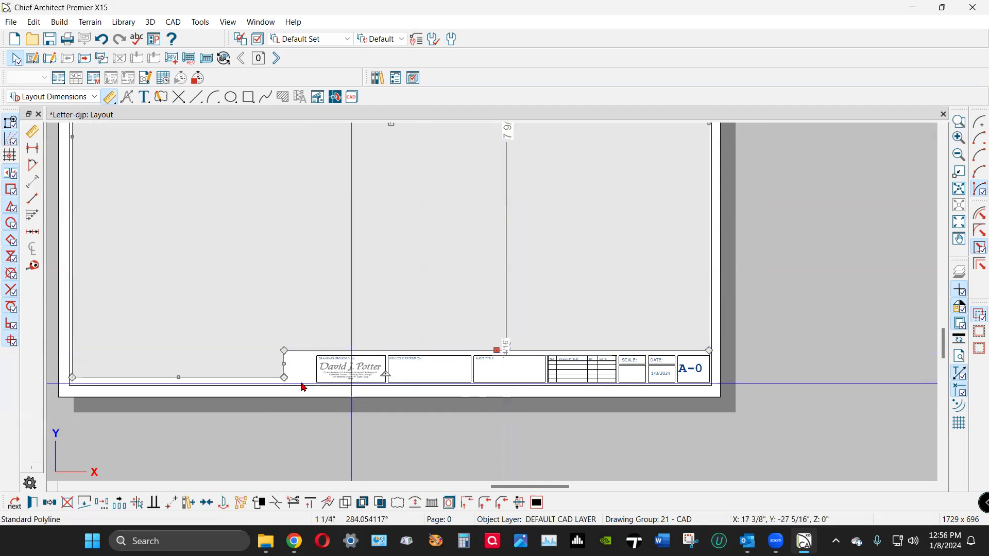
scroll(304, 388, up, 3)
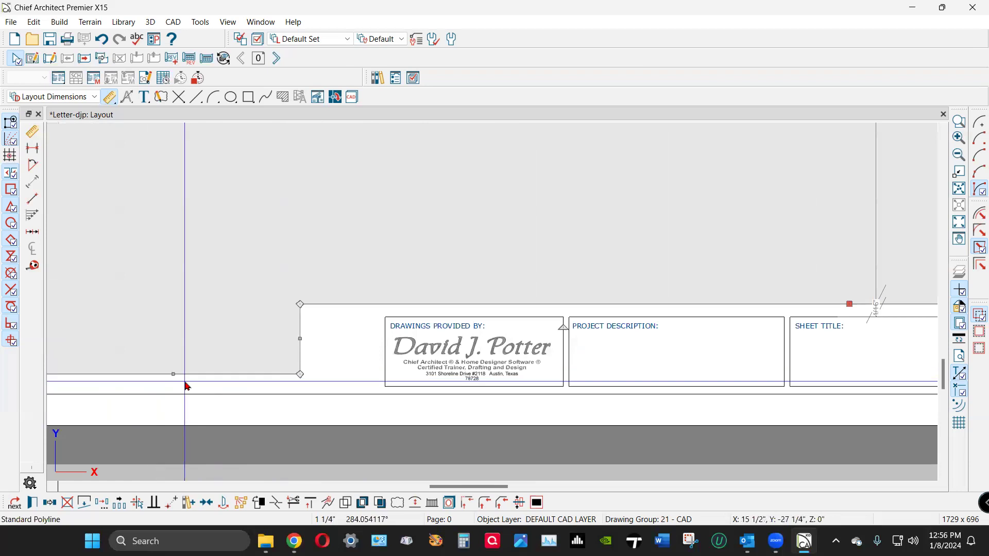
drag(176, 375, 177, 386)
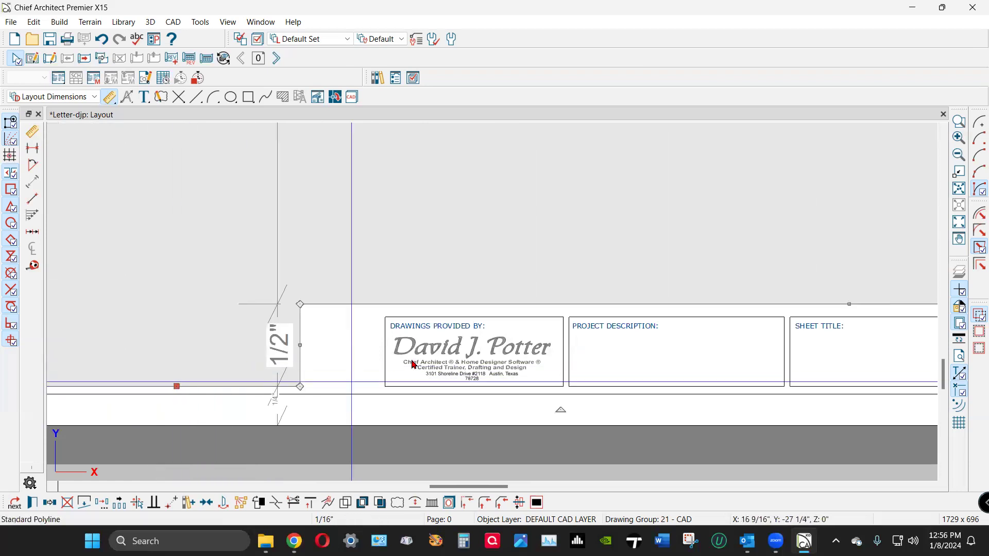
drag(299, 344, 376, 371)
Save the resized letter layout under its existing file name
scroll(364, 316, down, 5)
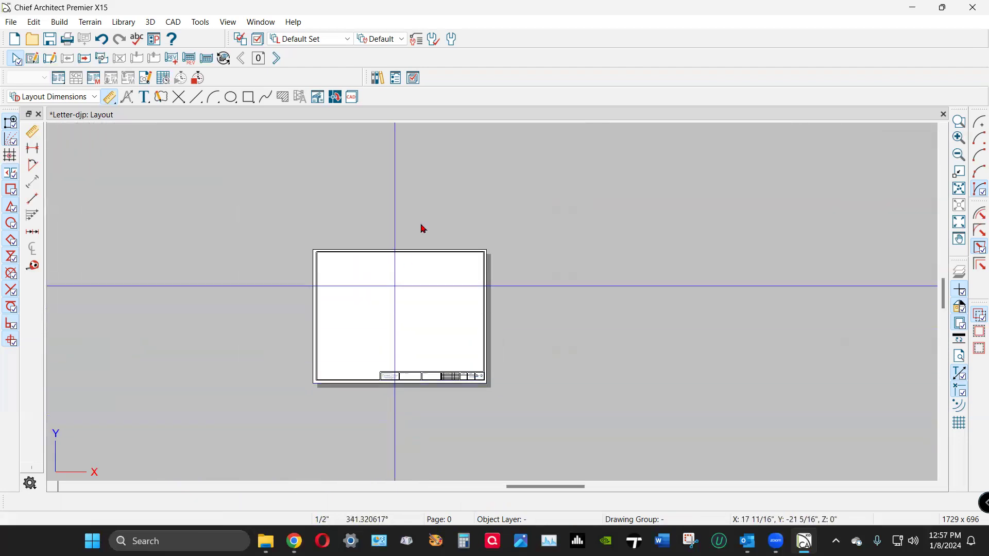
scroll(435, 266, up, 1)
scroll(458, 352, up, 1)
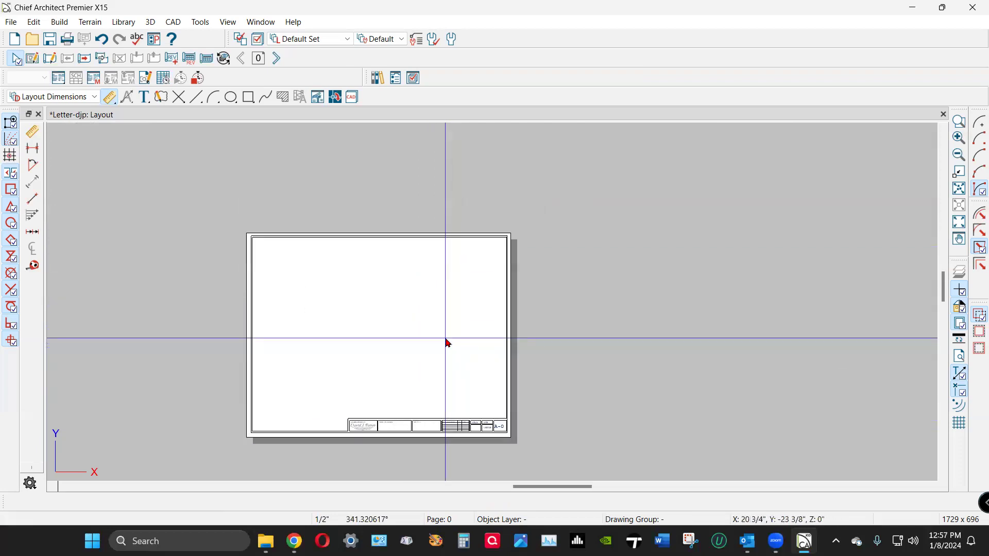
click(12, 22)
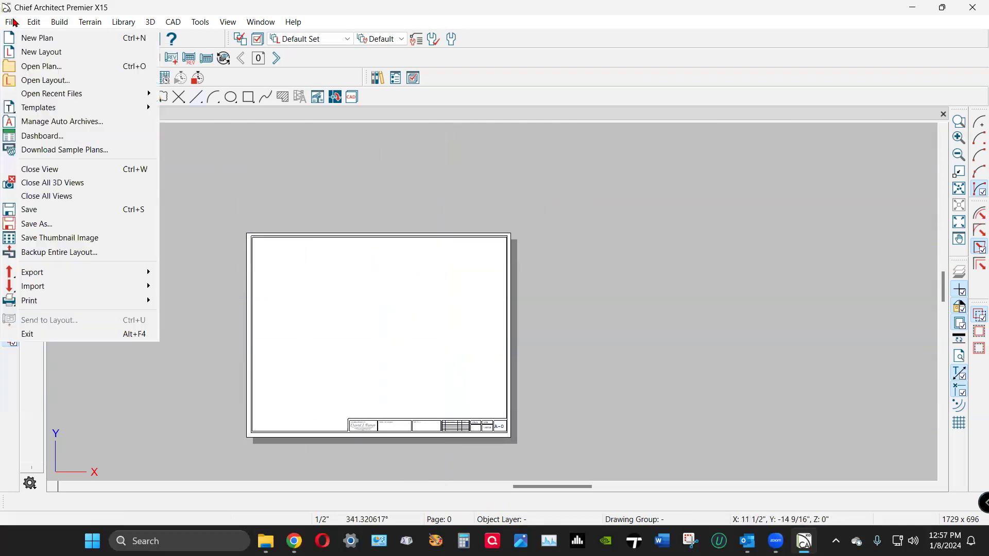
click(78, 211)
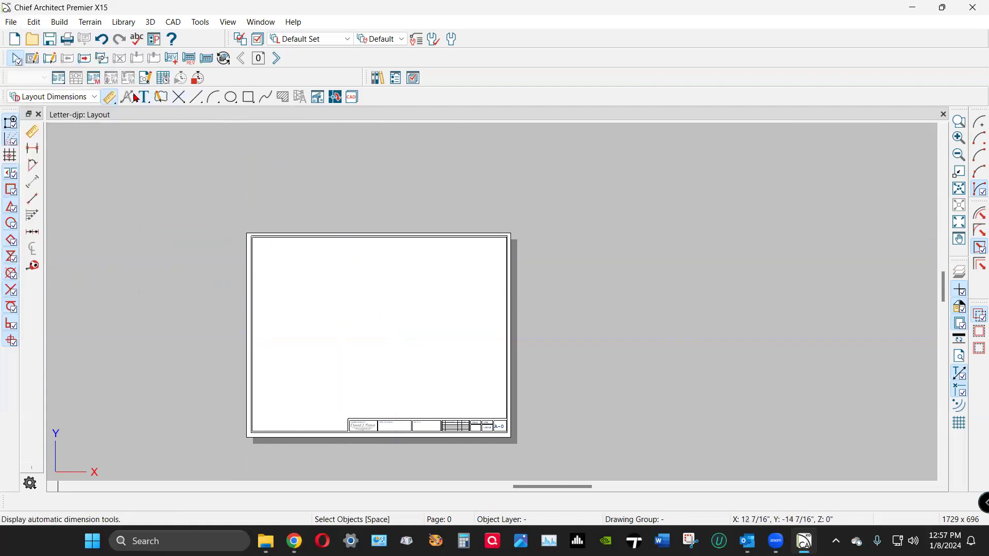
Measure the drawing sheet's width along its top edge with the Tape Measure and save the layout again
click(33, 266)
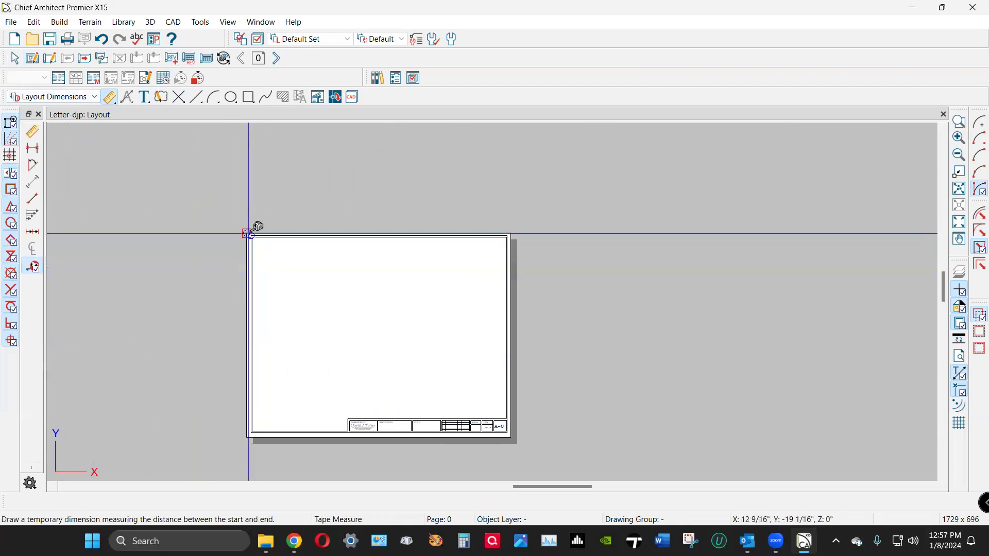
drag(249, 233, 511, 233)
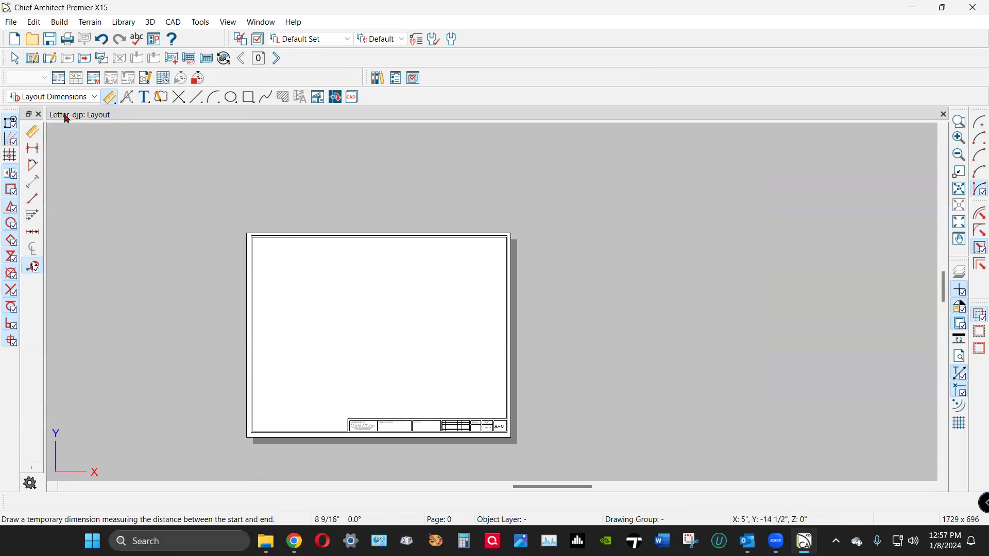
click(10, 23)
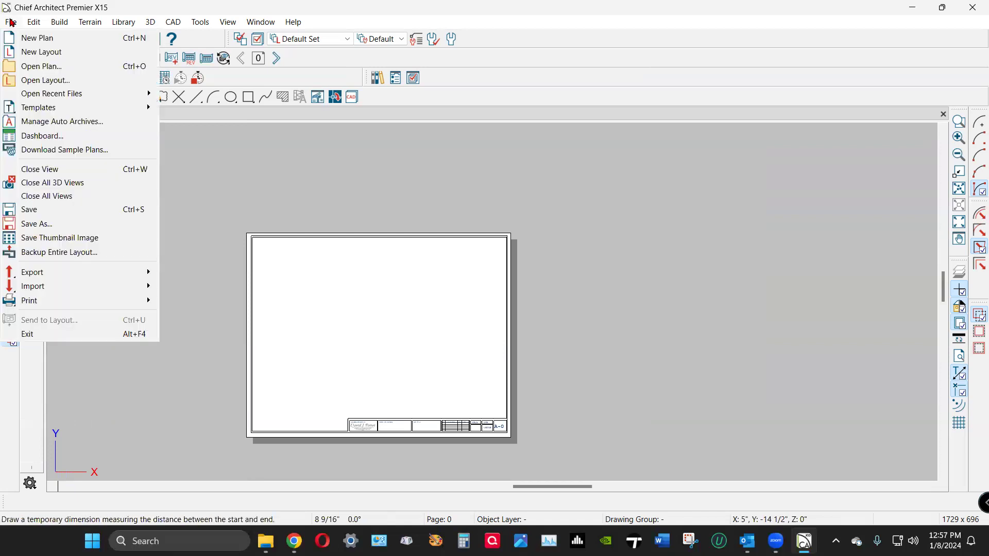
click(67, 211)
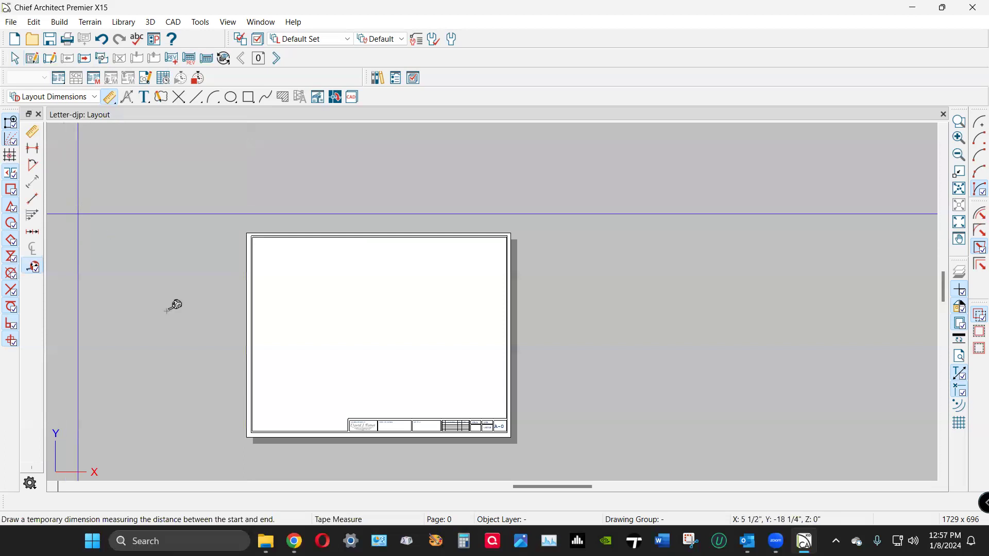